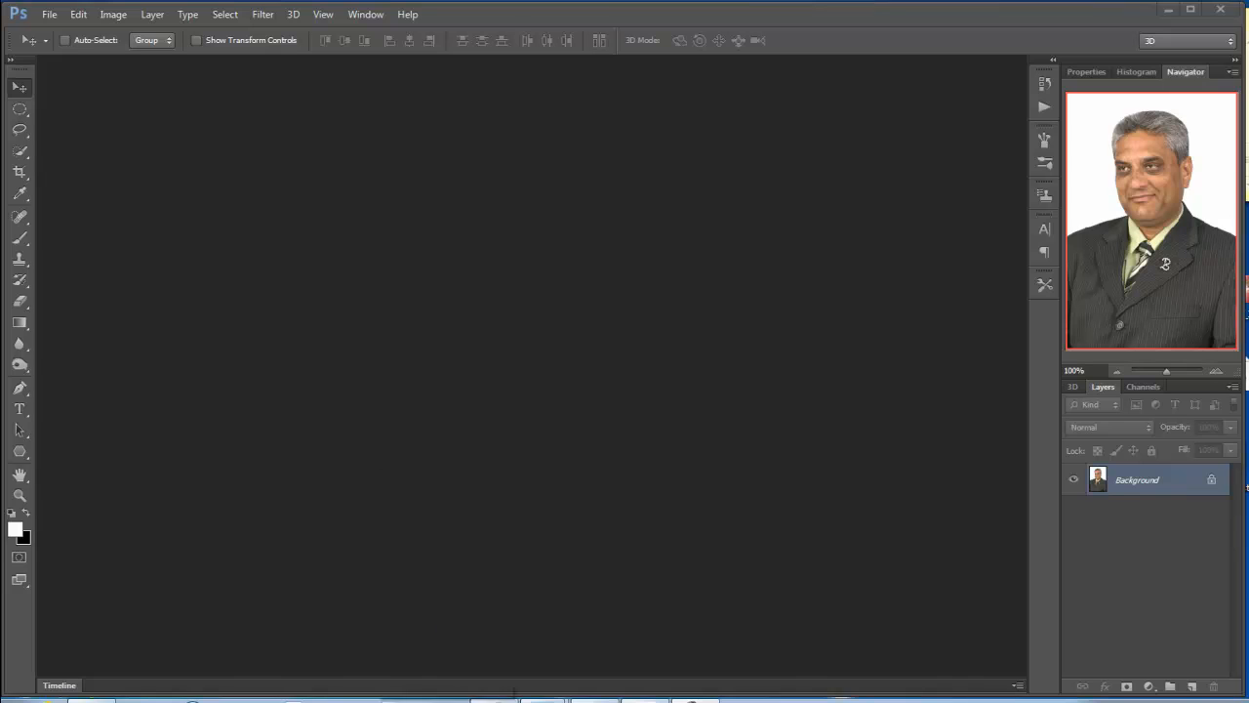
# Bring up the port.jpg portrait and dock its floating window into the workspace.
pyautogui.moveTo(538, 700)
pyautogui.click(528, 679)
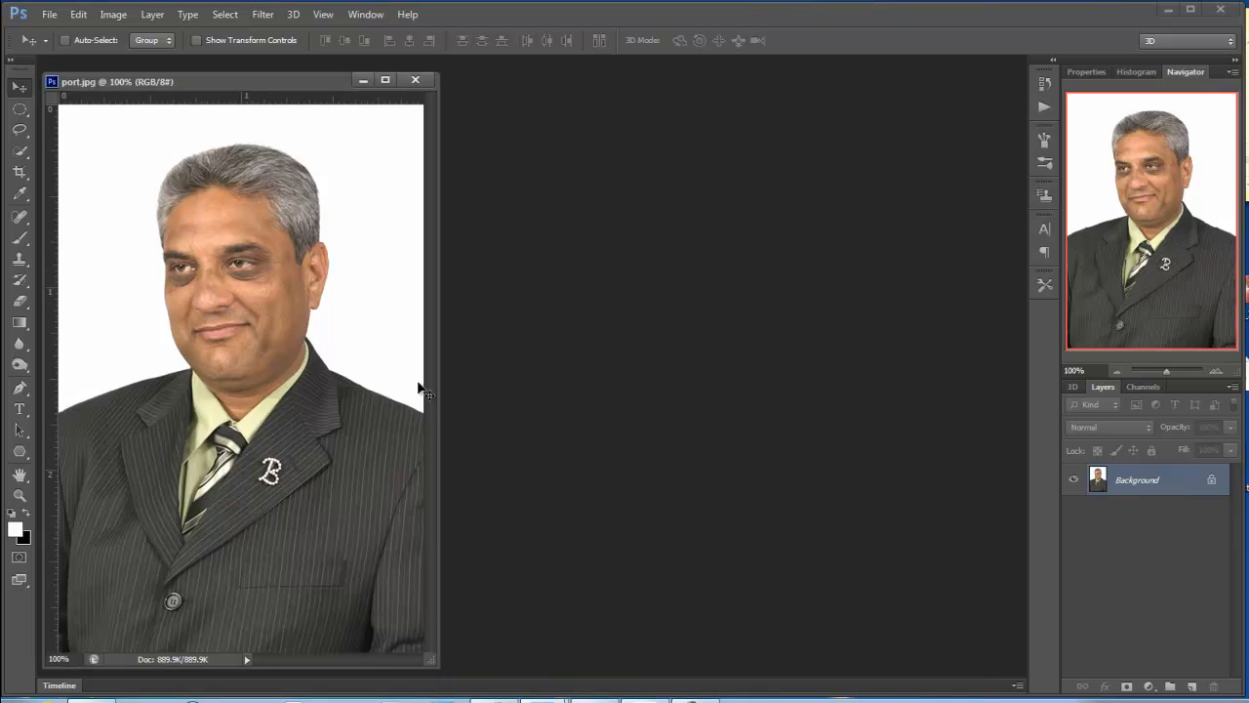
pyautogui.moveTo(275, 78); pyautogui.dragTo(332, 61)
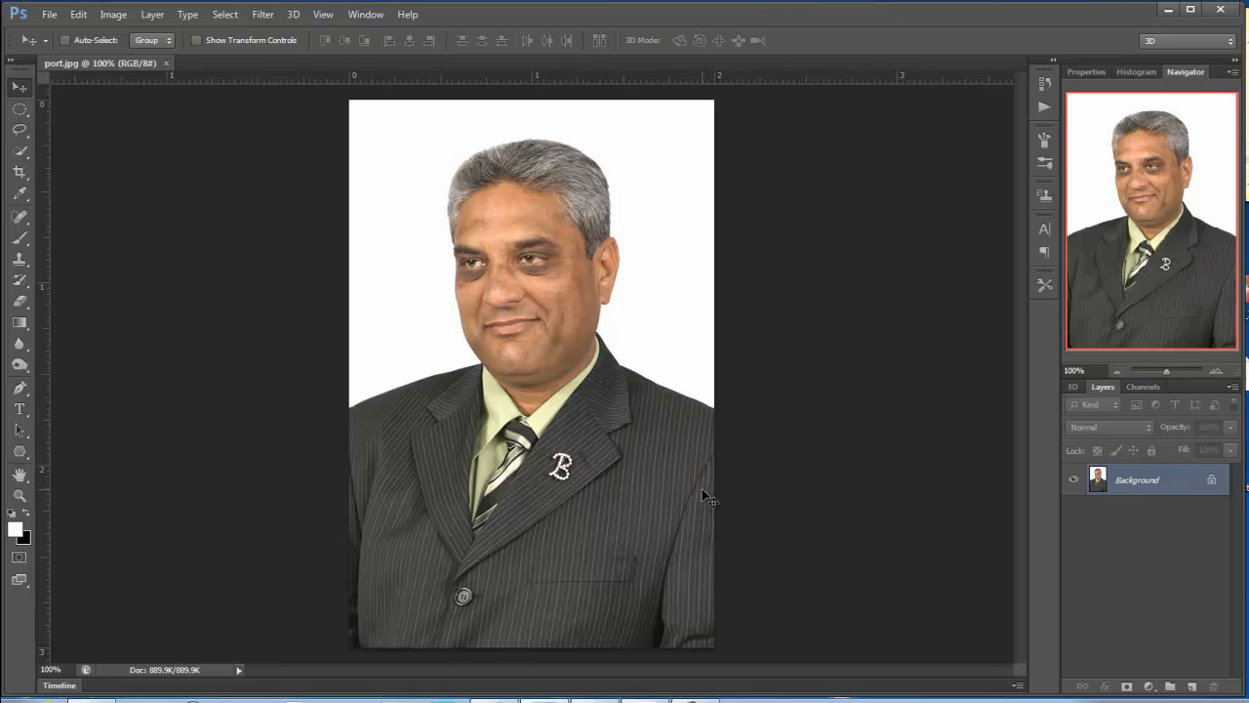
# Create an action named Passport in the Default Actions set and start recording it.
pyautogui.click(1044, 106)
pyautogui.click(961, 565)
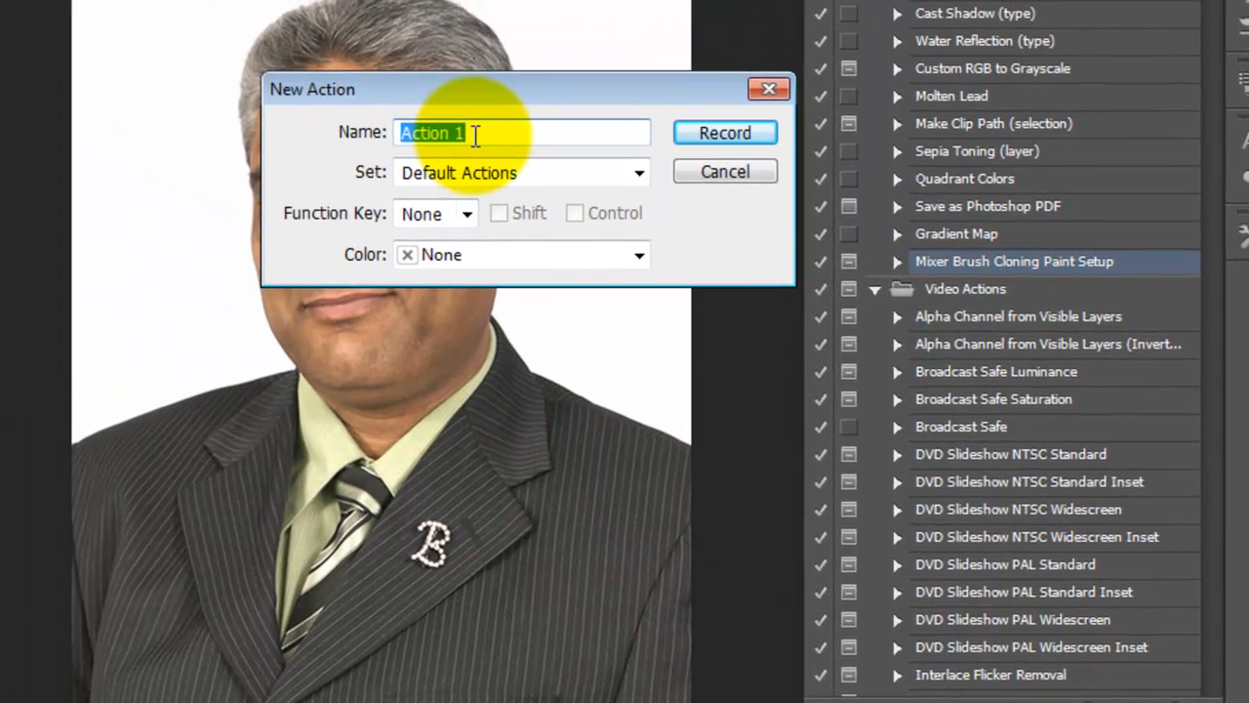
pyautogui.write('Passport')
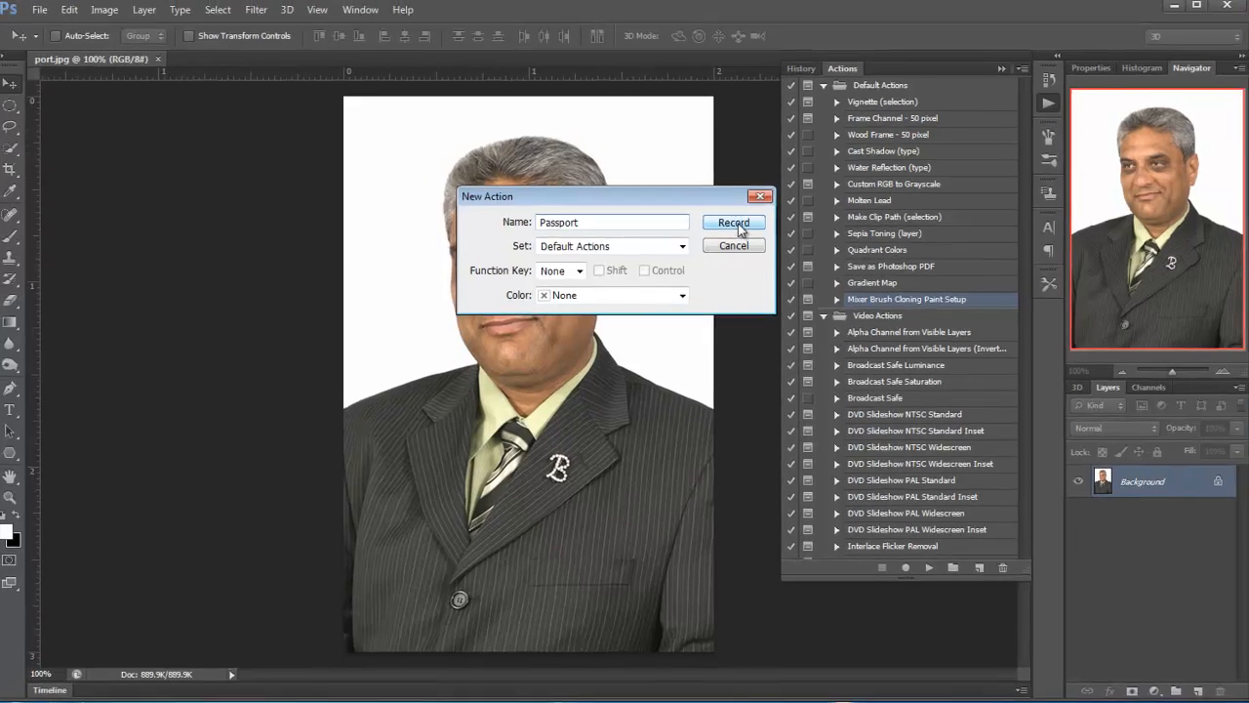
pyautogui.click(725, 133)
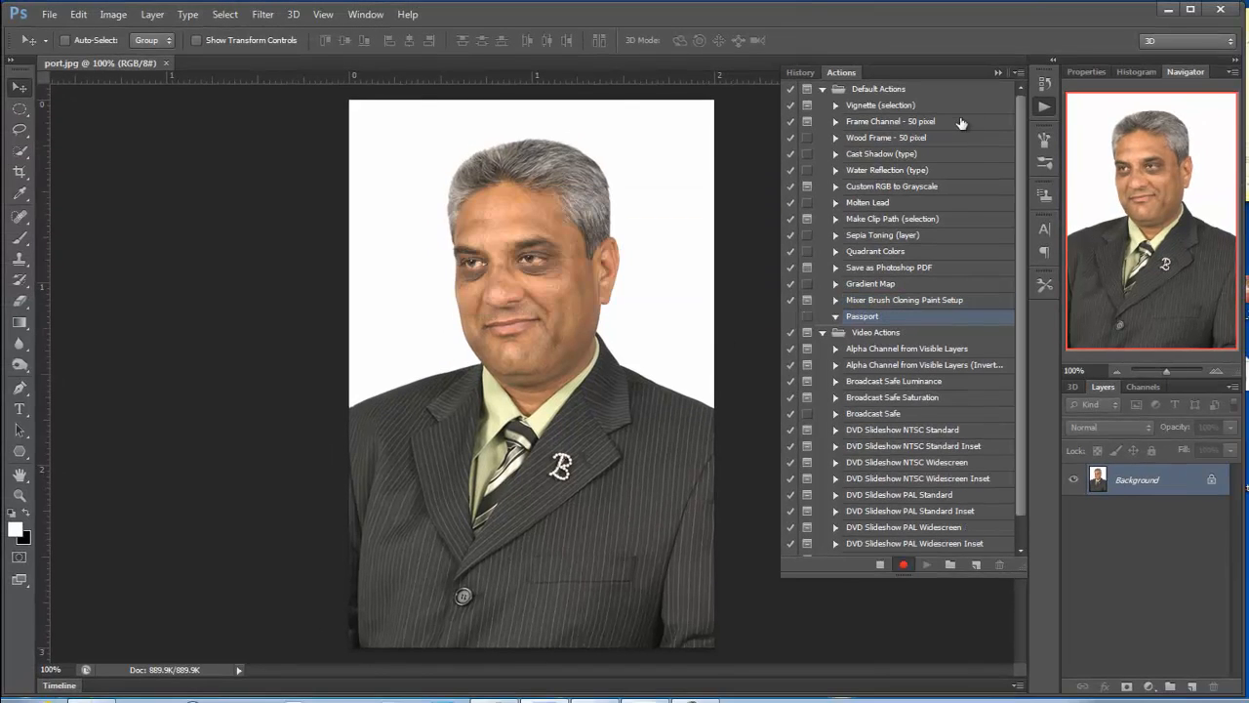
pyautogui.click(996, 71)
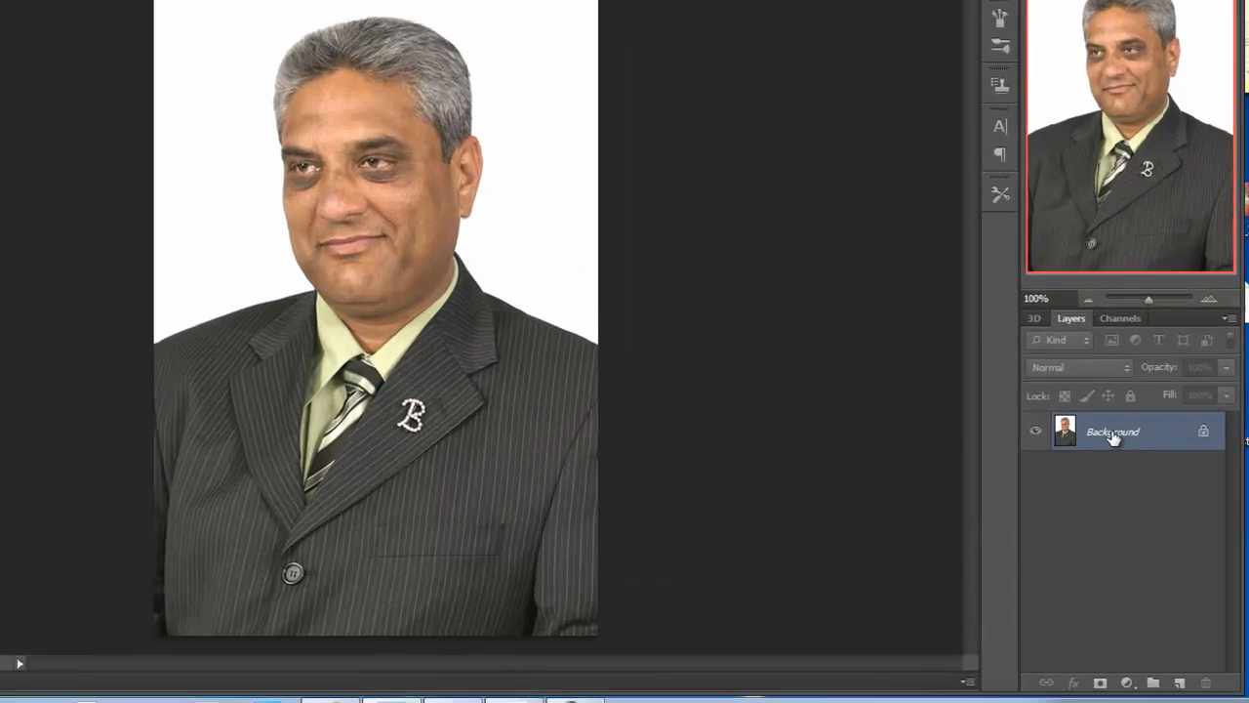
# Convert the locked Background into a regular layer, keeping the default layer settings.
pyautogui.click(1137, 485)
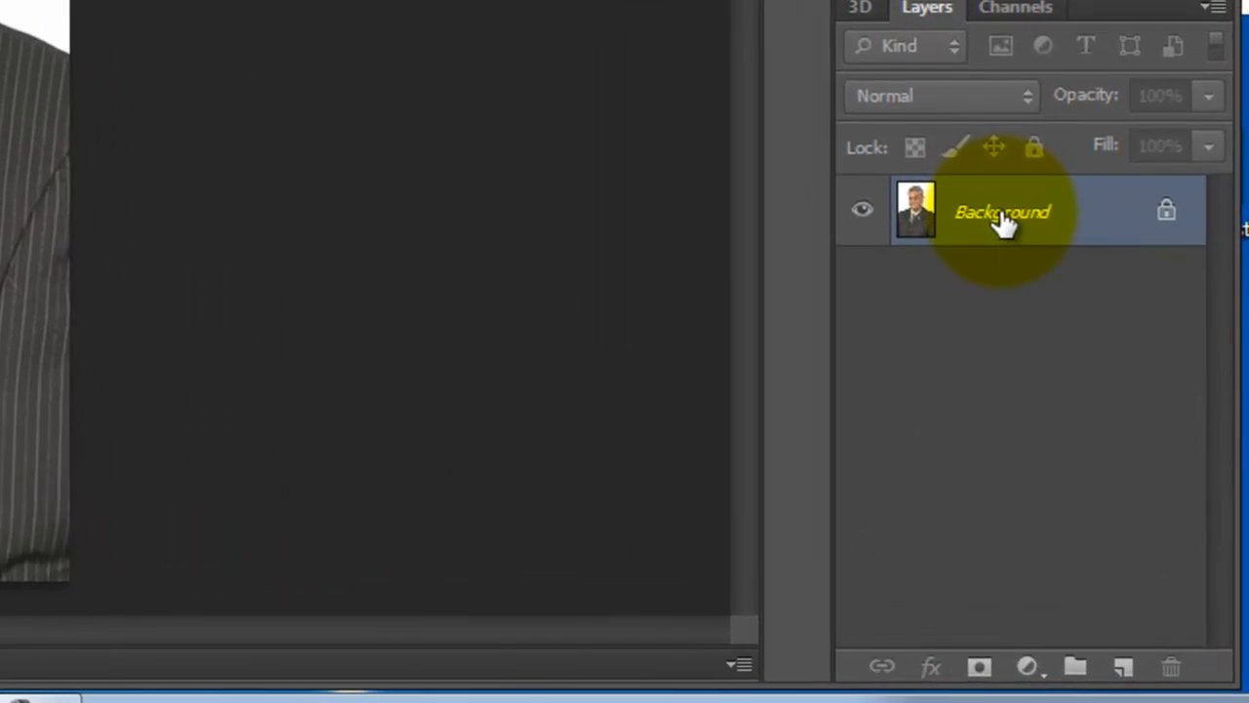
pyautogui.doubleClick(932, 217)
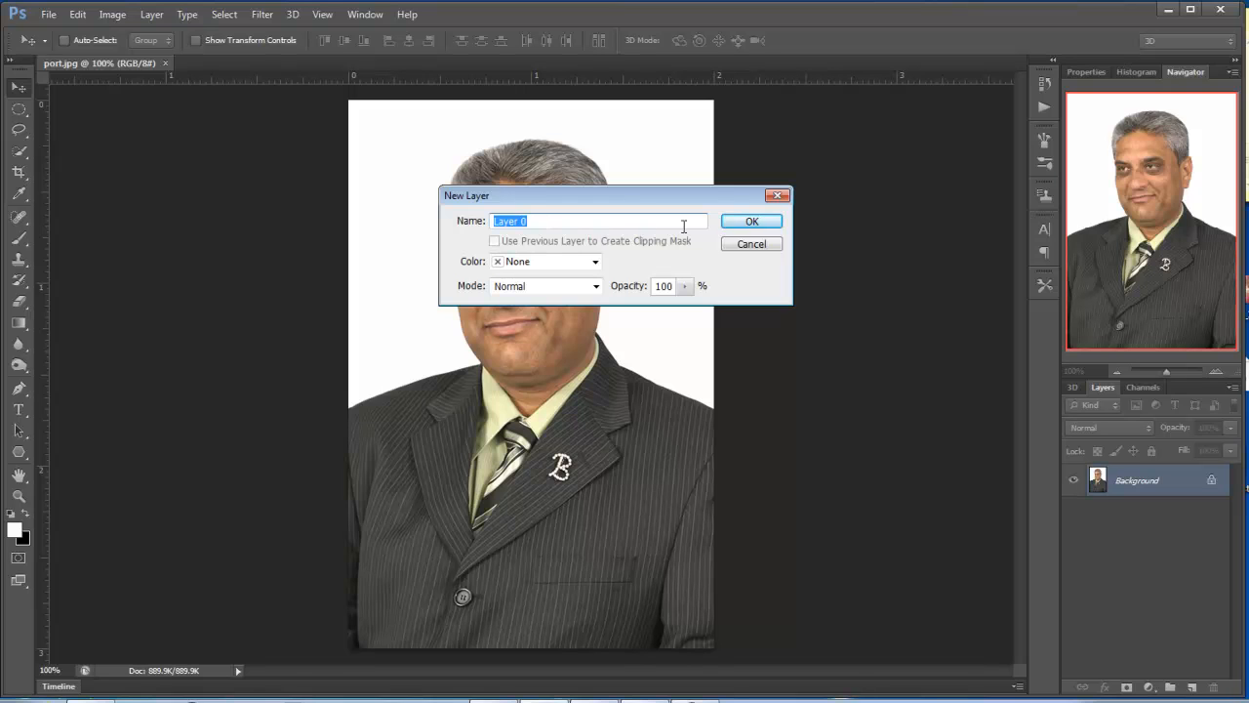
pyautogui.click(751, 230)
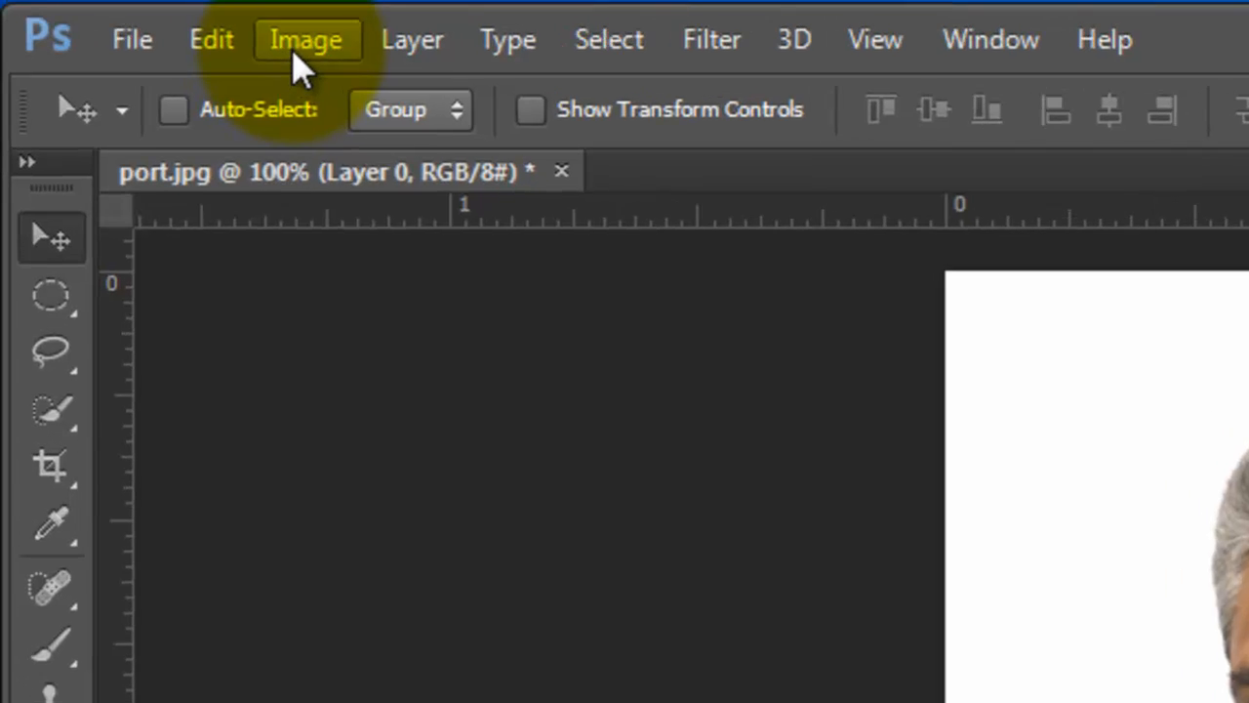
# Enlarge the canvas to 4 inches wide by 6 inches high, anchoring the existing photo at the upper-left corner.
pyautogui.click(166, 20)
pyautogui.click(331, 415)
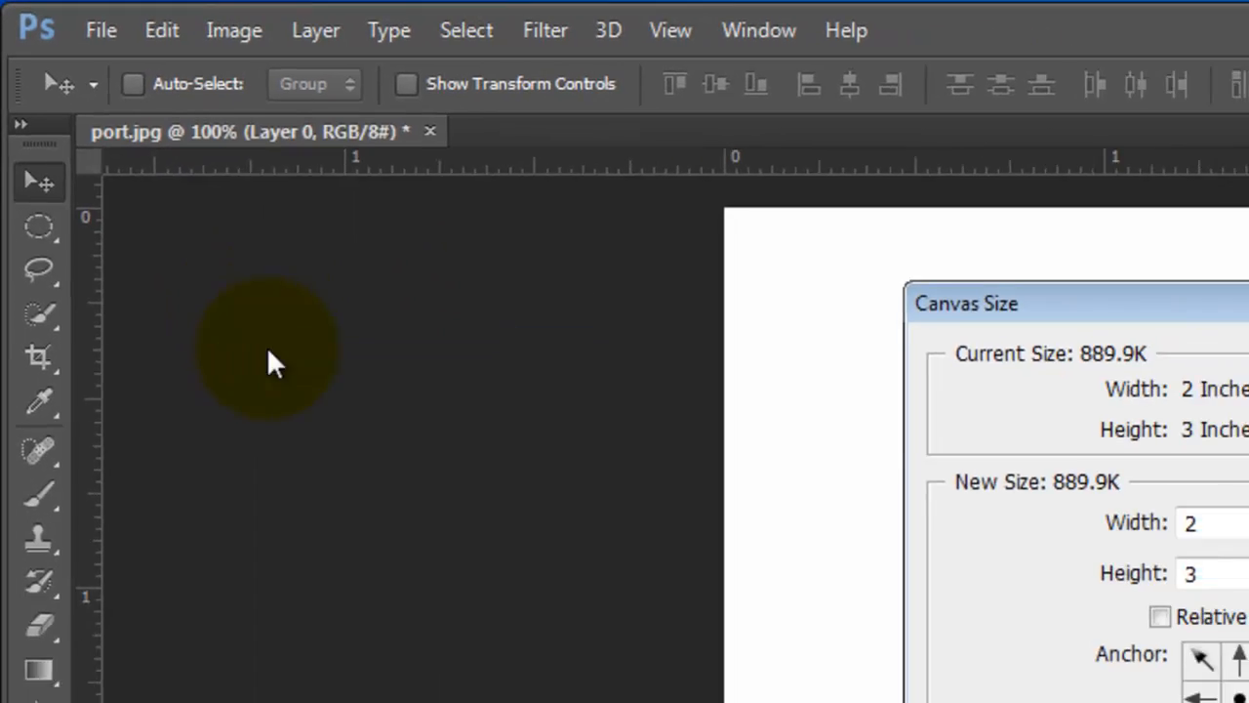
pyautogui.click(797, 439)
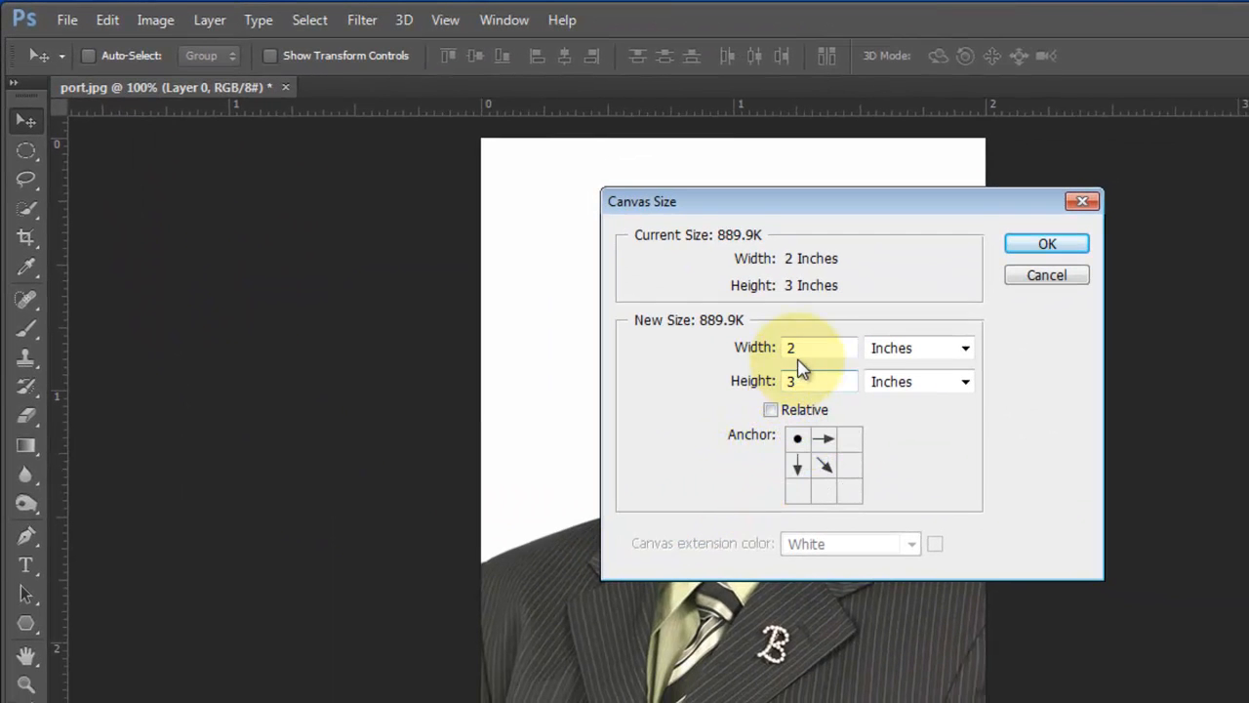
pyautogui.click(800, 351)
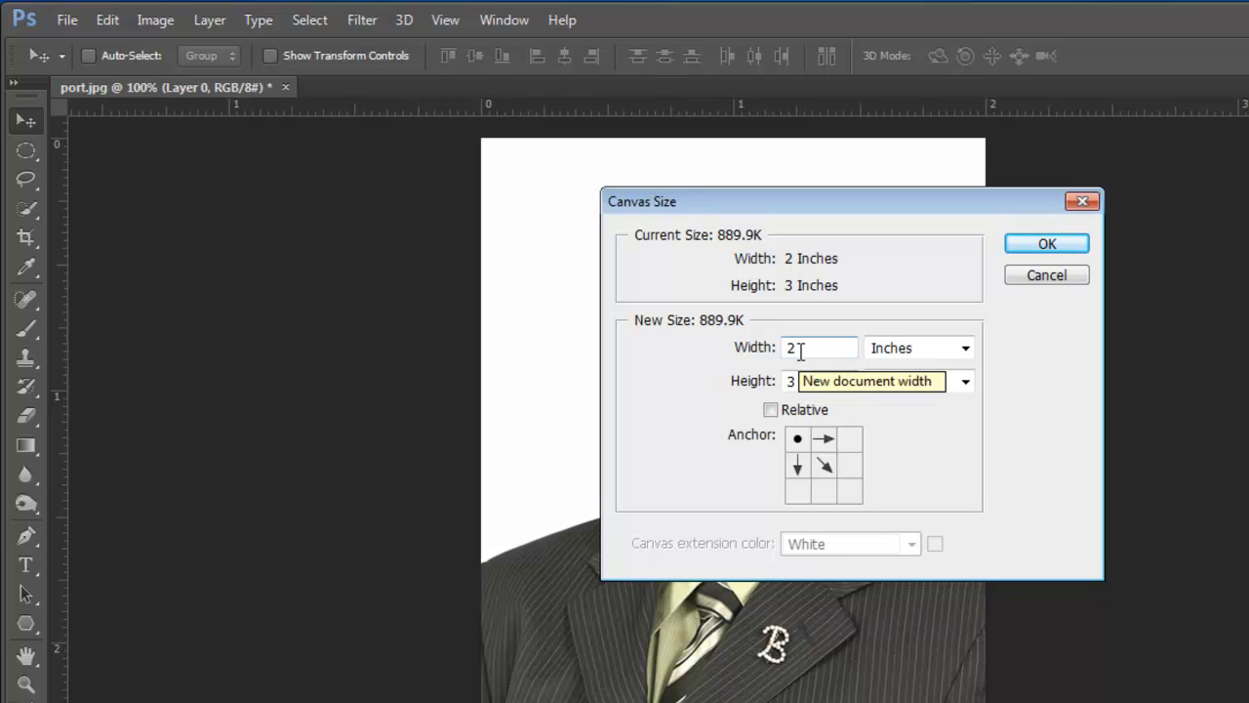
pyautogui.doubleClick(800, 351)
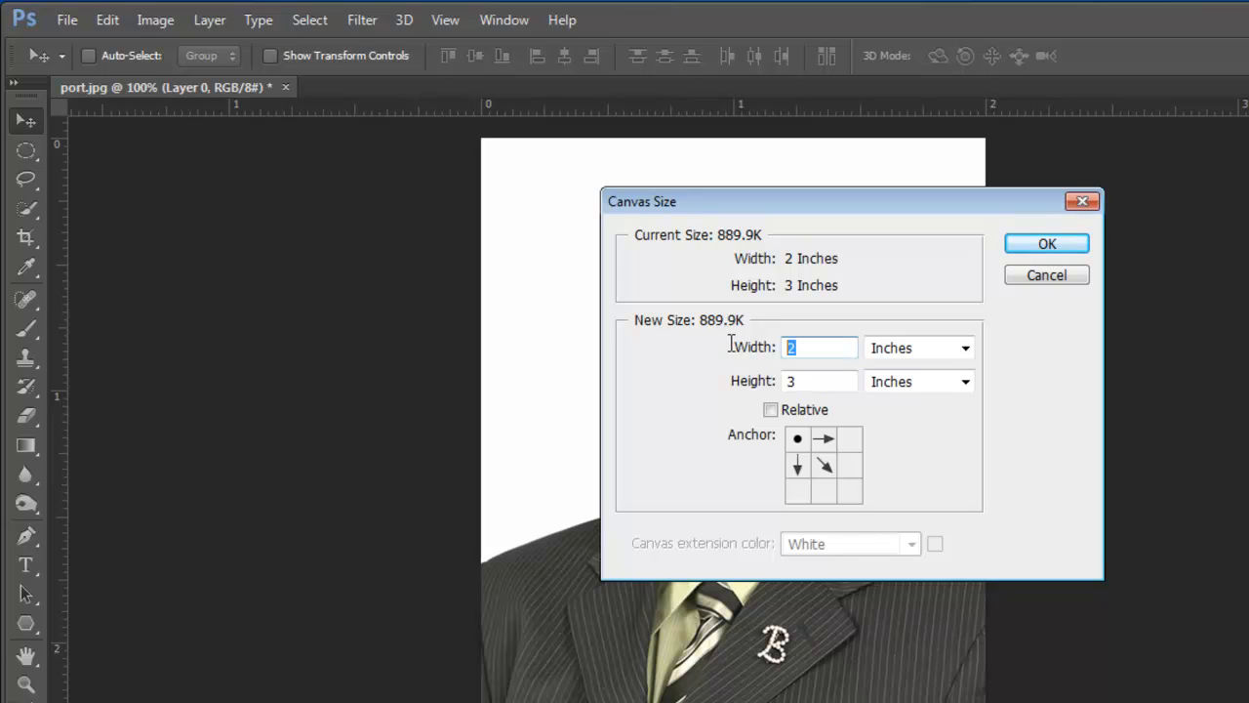
pyautogui.write('4')
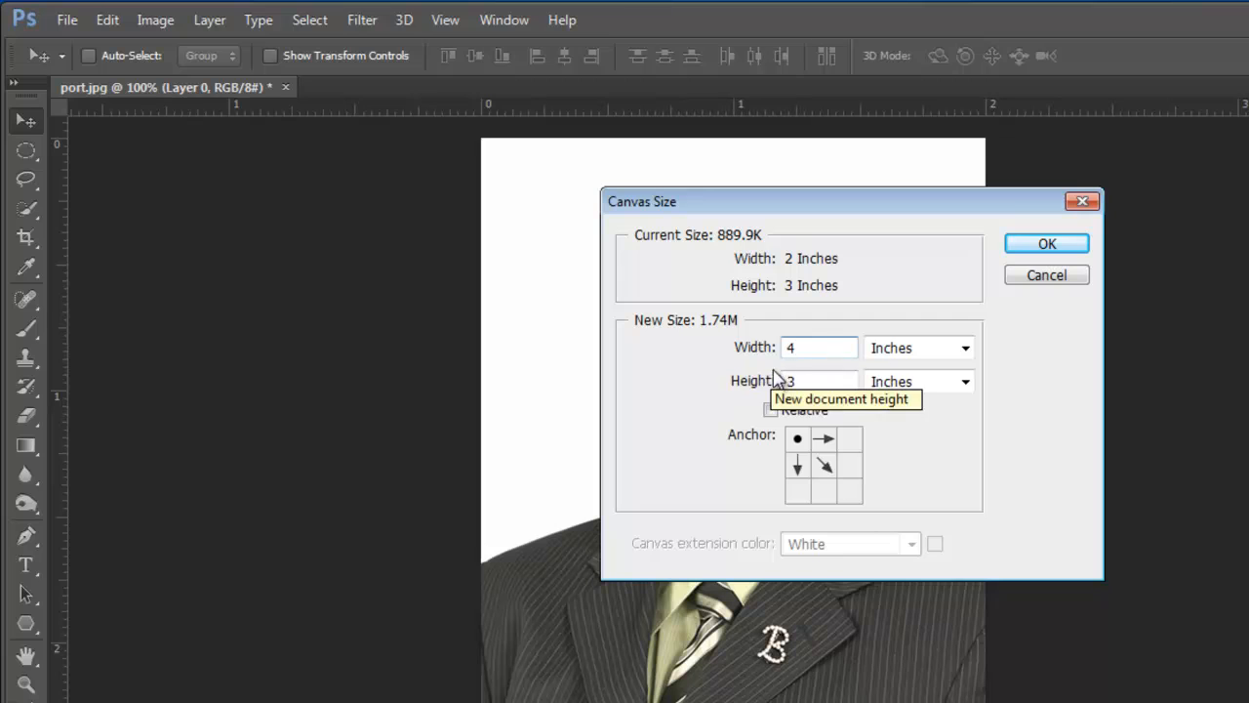
pyautogui.press('Tab')
pyautogui.write('6')
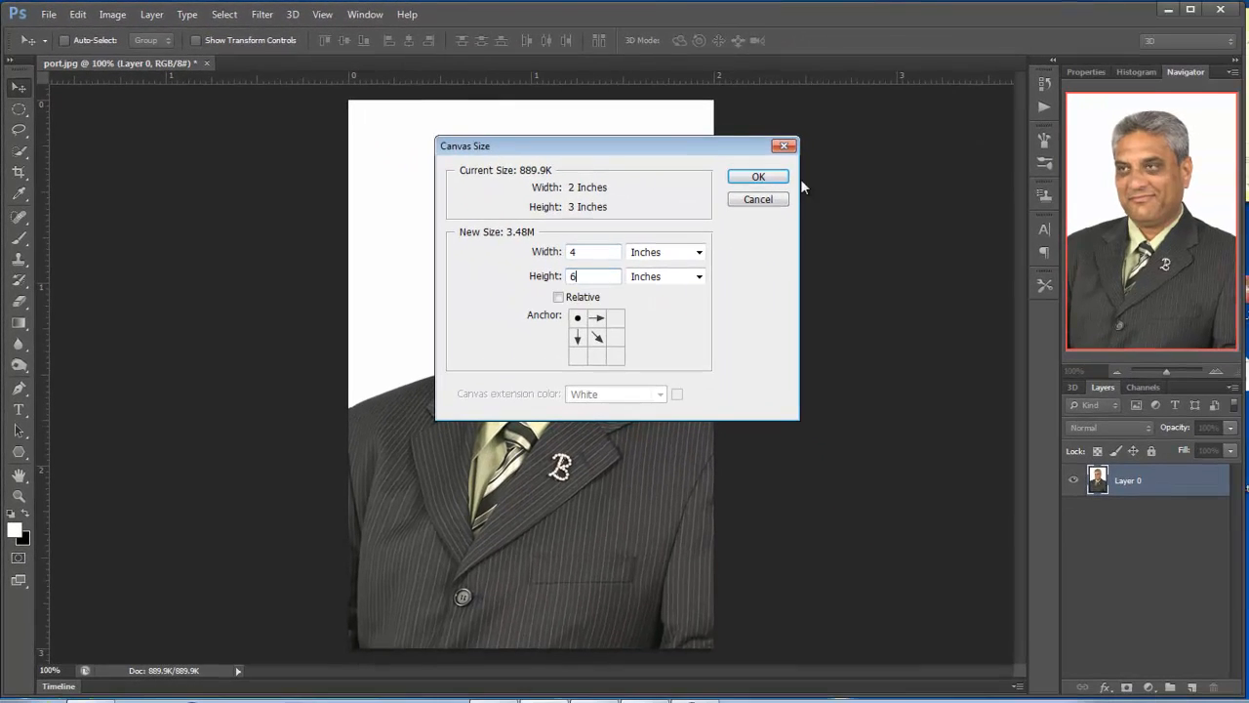
pyautogui.click(773, 180)
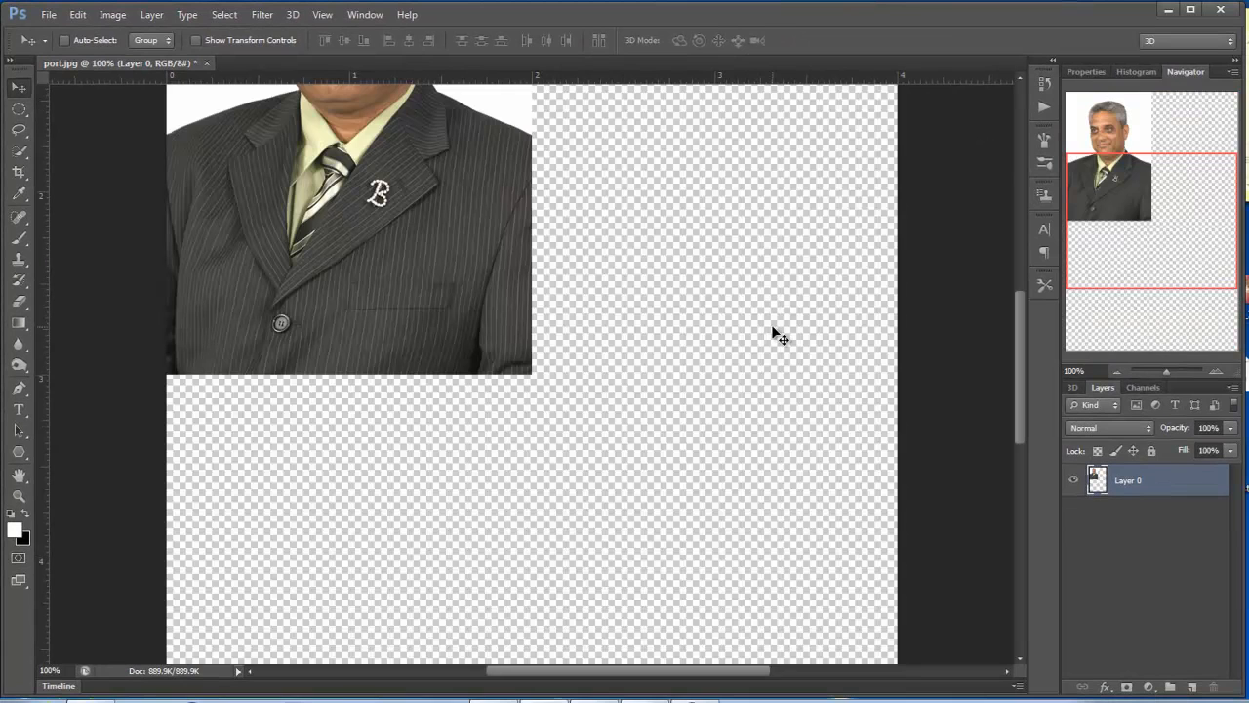
# Duplicate the portrait layer three times.
pyautogui.click(1117, 371)
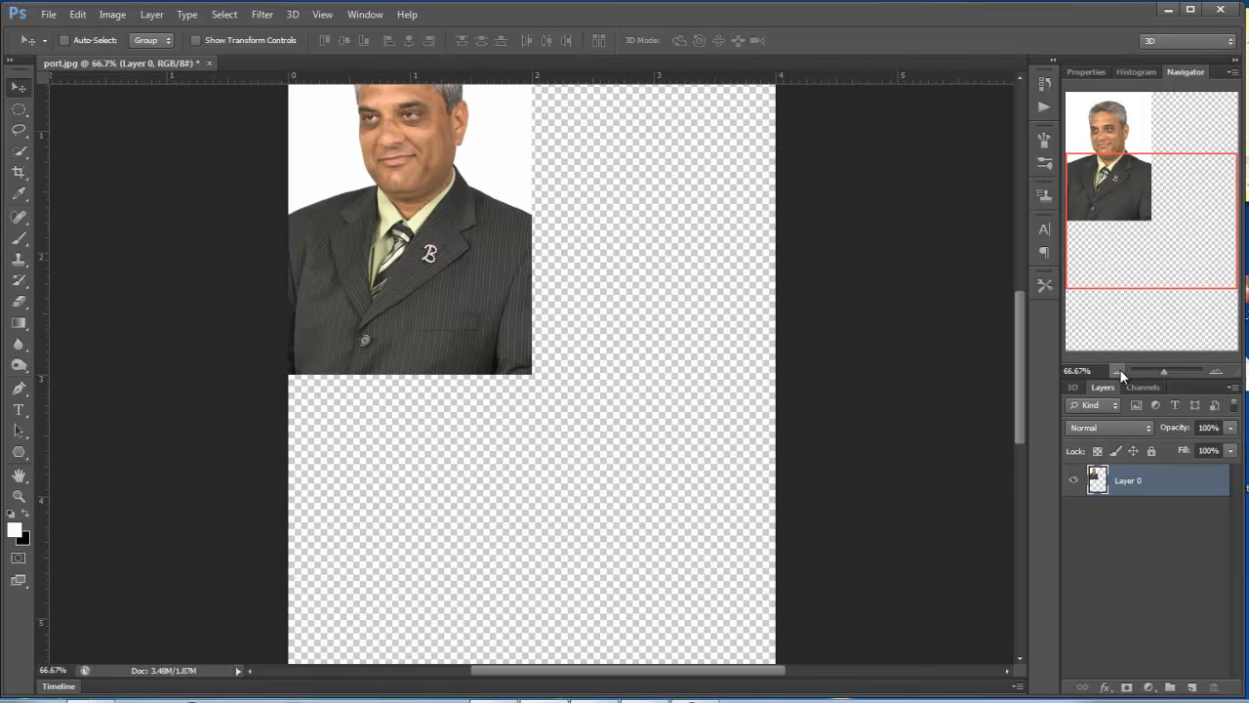
pyautogui.click(1118, 370)
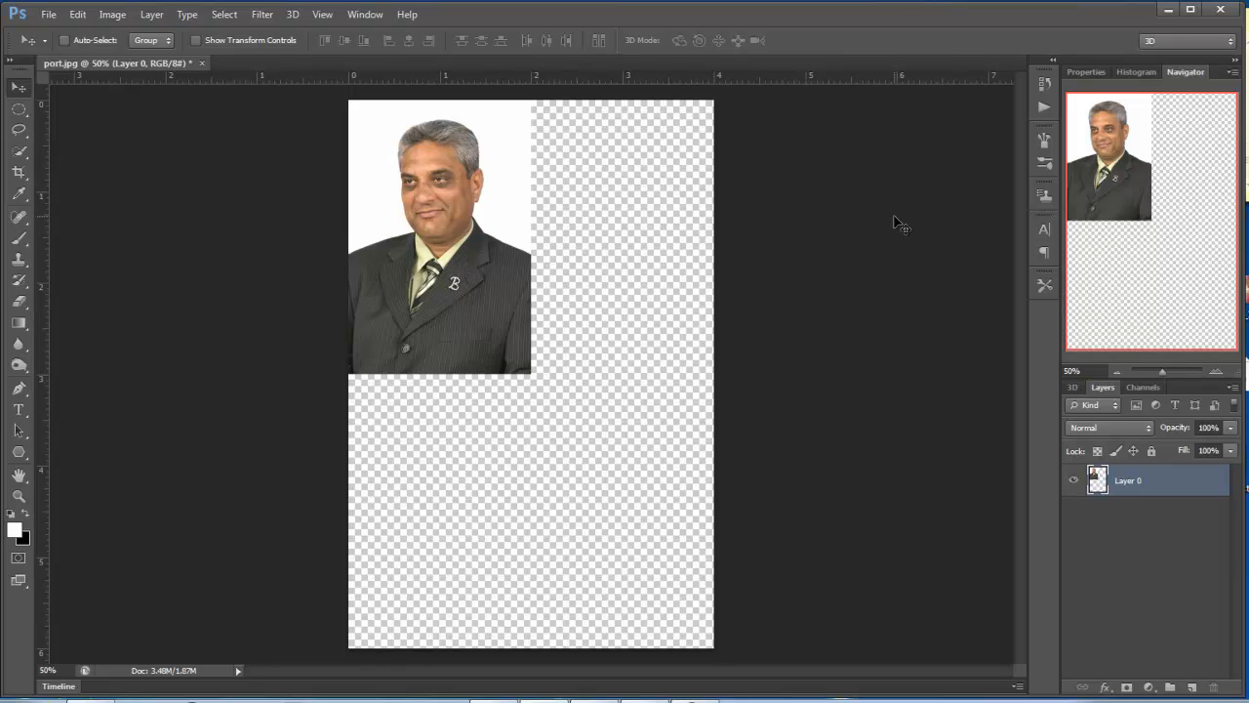
pyautogui.hotkey('ctrl', 'j')
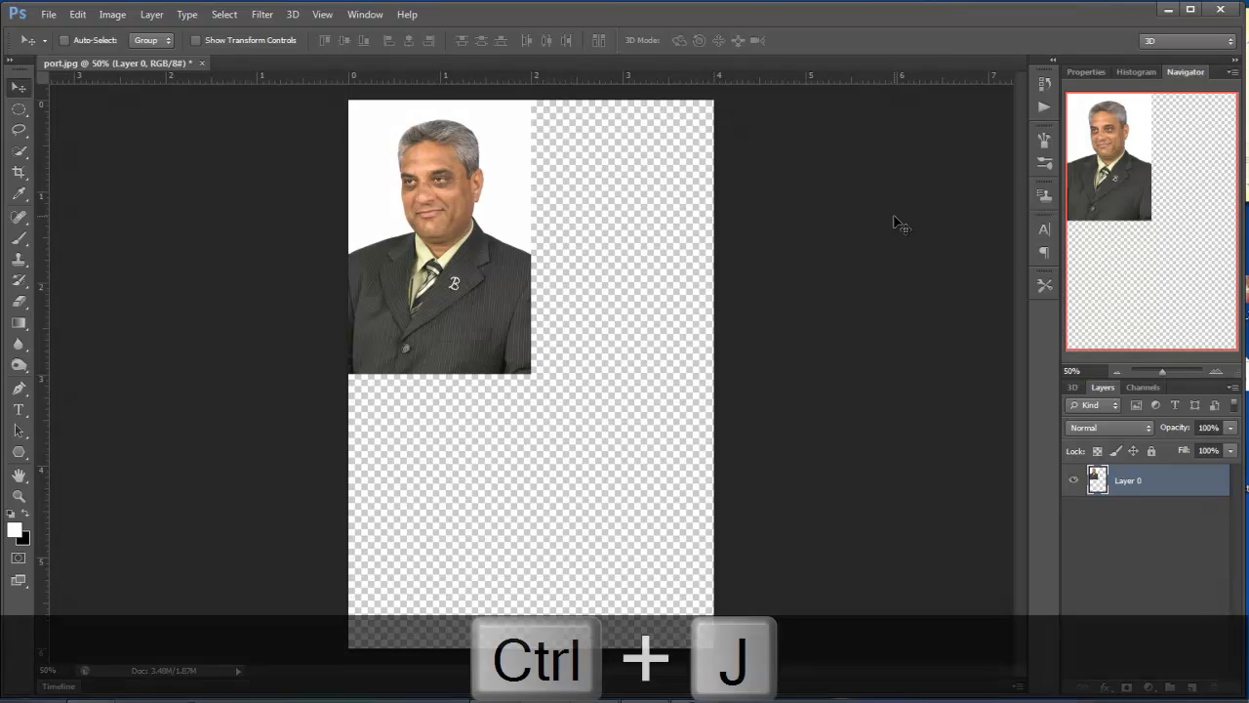
pyautogui.hotkey('ctrl', 'j')
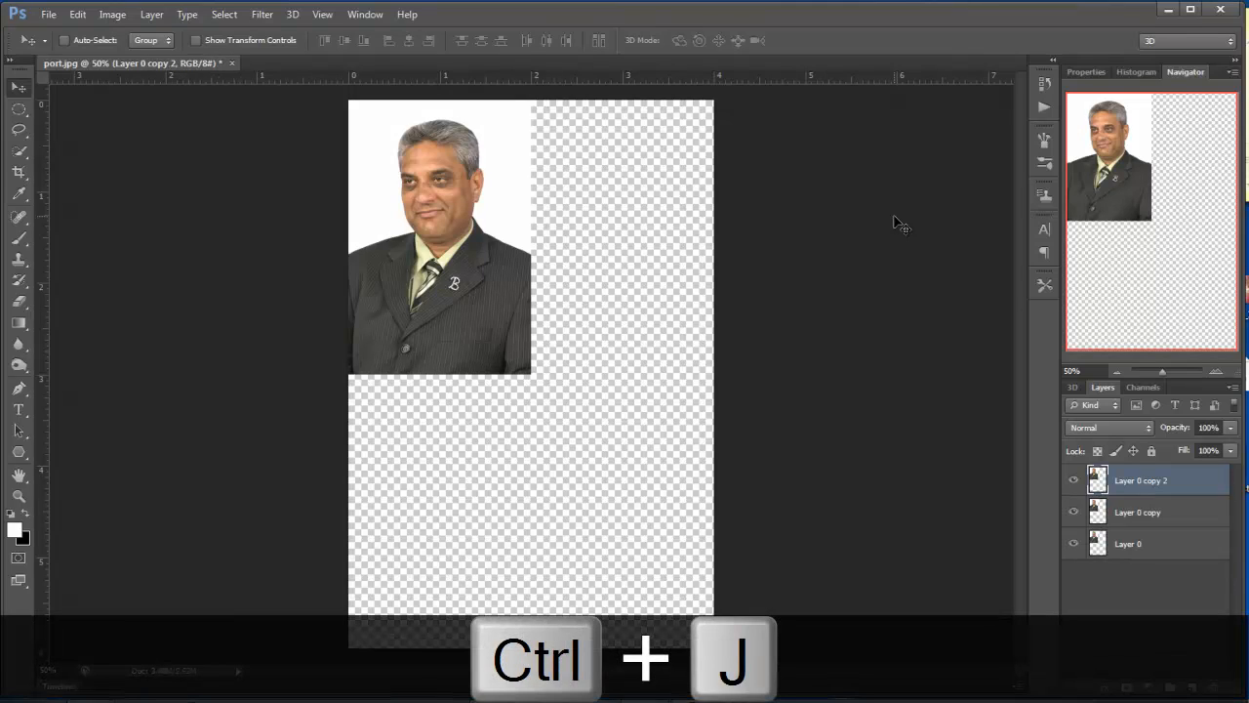
pyautogui.hotkey('ctrl', 'j')
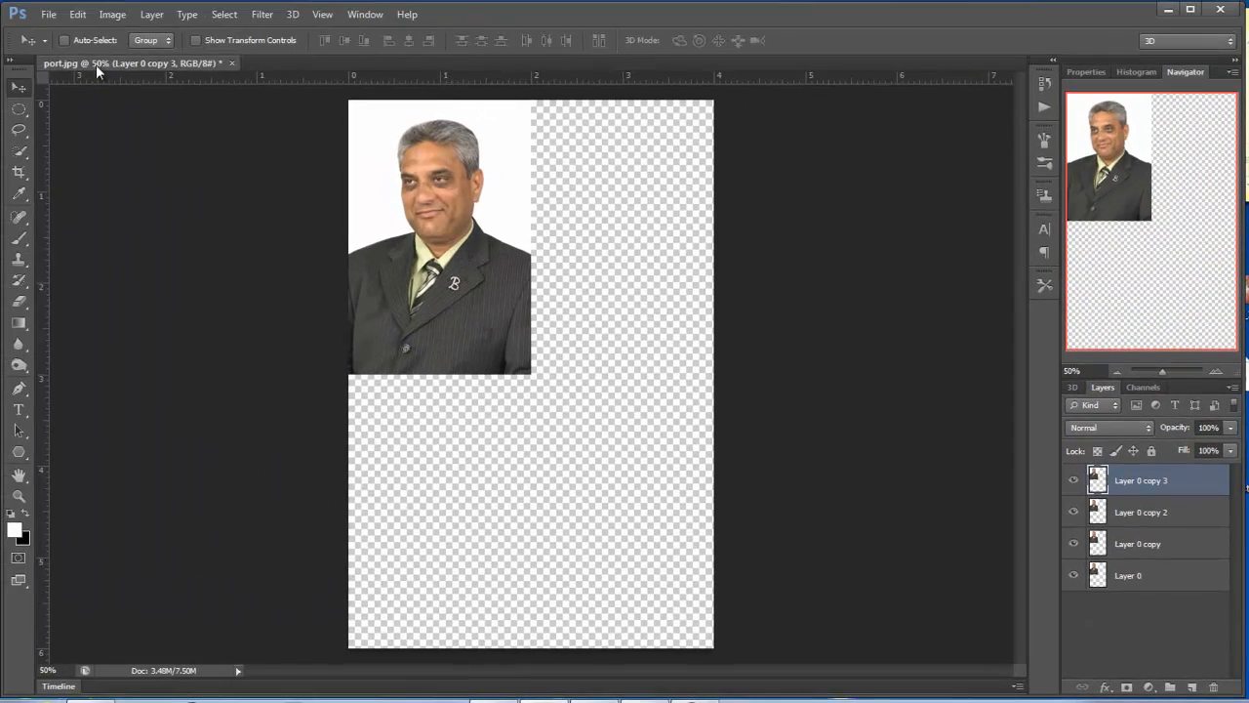
# Move the three portrait copies into the empty upper-right, lower-left and lower-right quarters of the canvas to form a 2 × 2 grid.
pyautogui.moveTo(434, 244); pyautogui.dragTo(615, 239)
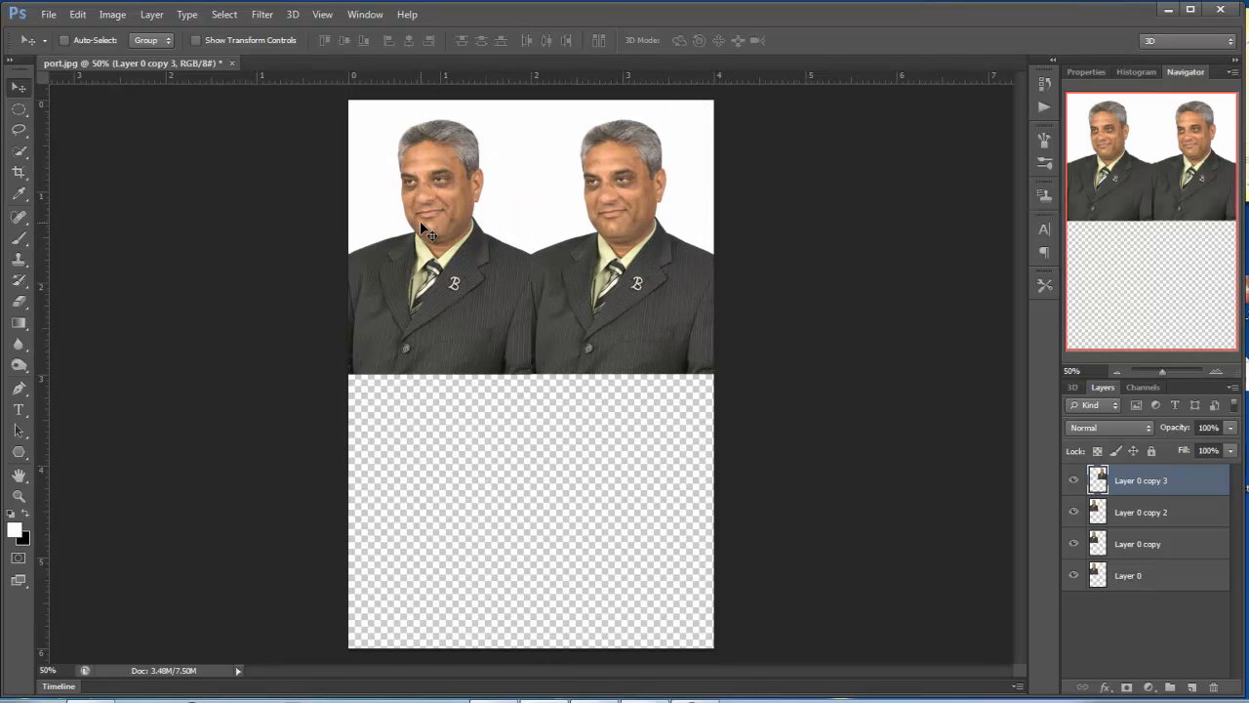
pyautogui.moveTo(422, 227); pyautogui.dragTo(419, 494)
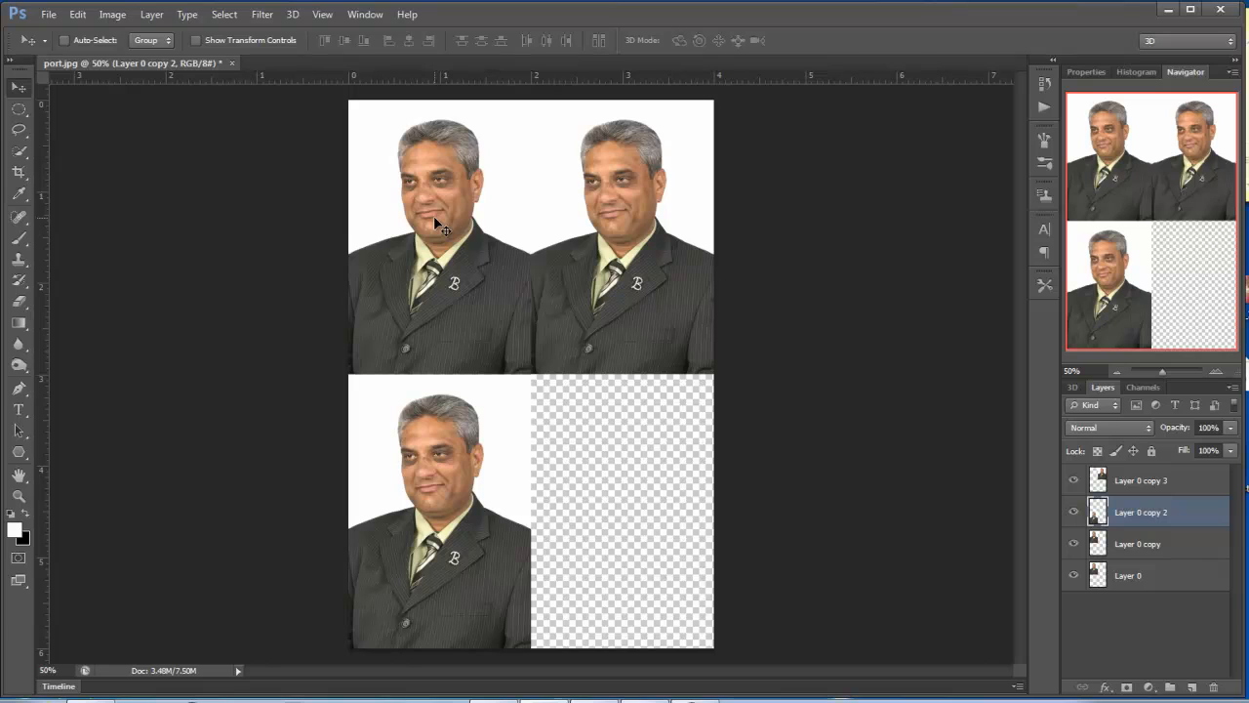
pyautogui.keyDown('ctrl'); pyautogui.click(438, 226); pyautogui.keyUp('ctrl')
pyautogui.moveTo(438, 226); pyautogui.dragTo(613, 499)
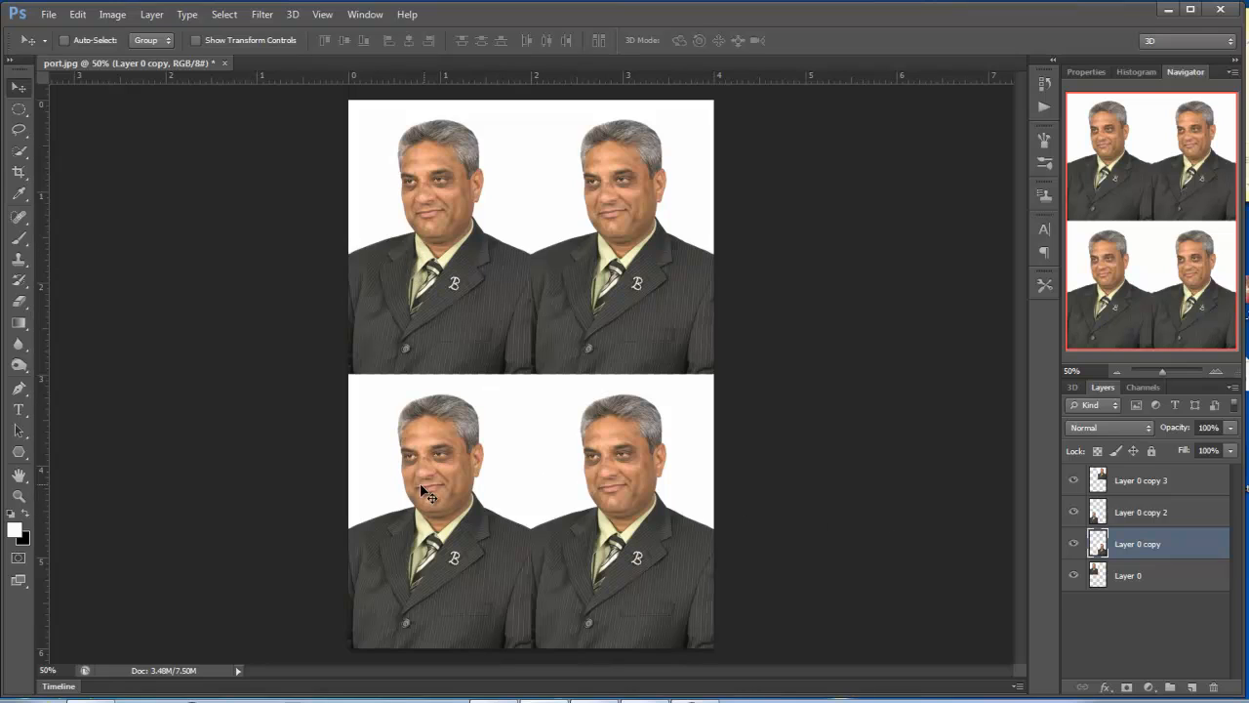
# Hide the two lower portrait copies, Layer 0 copy and Layer 0 copy 2, and show them again.
pyautogui.click(1074, 544)
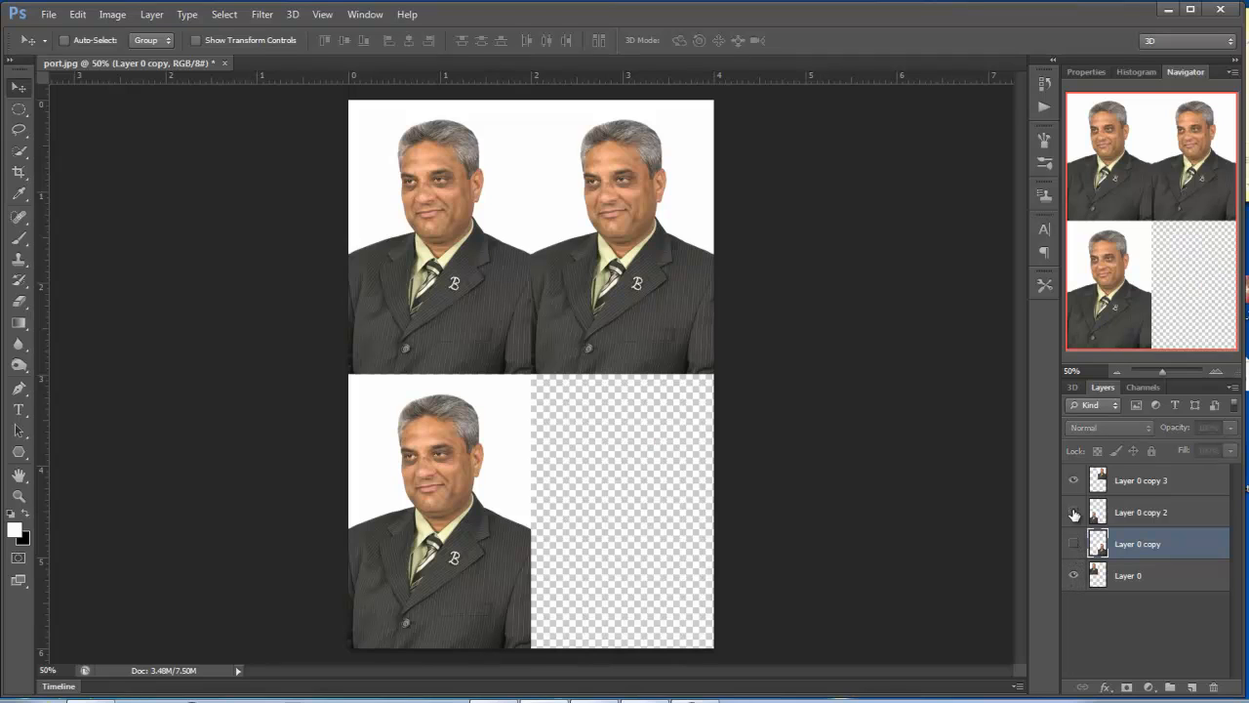
pyautogui.click(1074, 512)
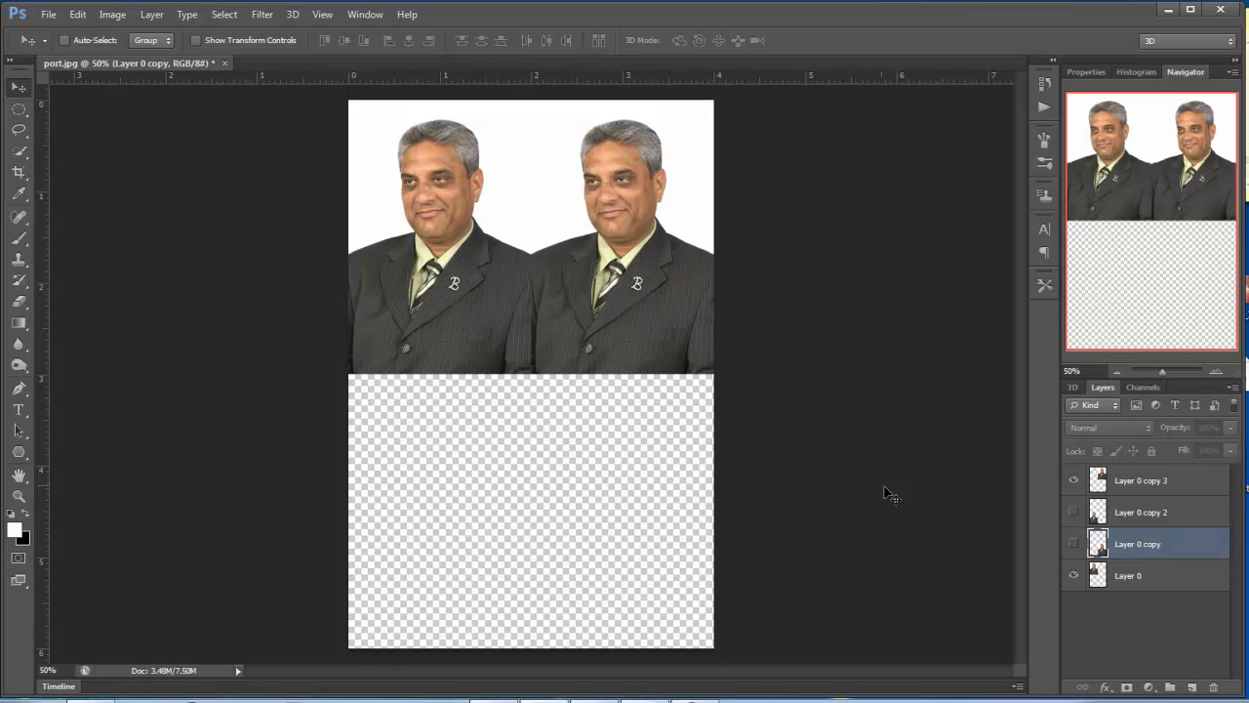
pyautogui.click(1073, 513)
pyautogui.click(1073, 544)
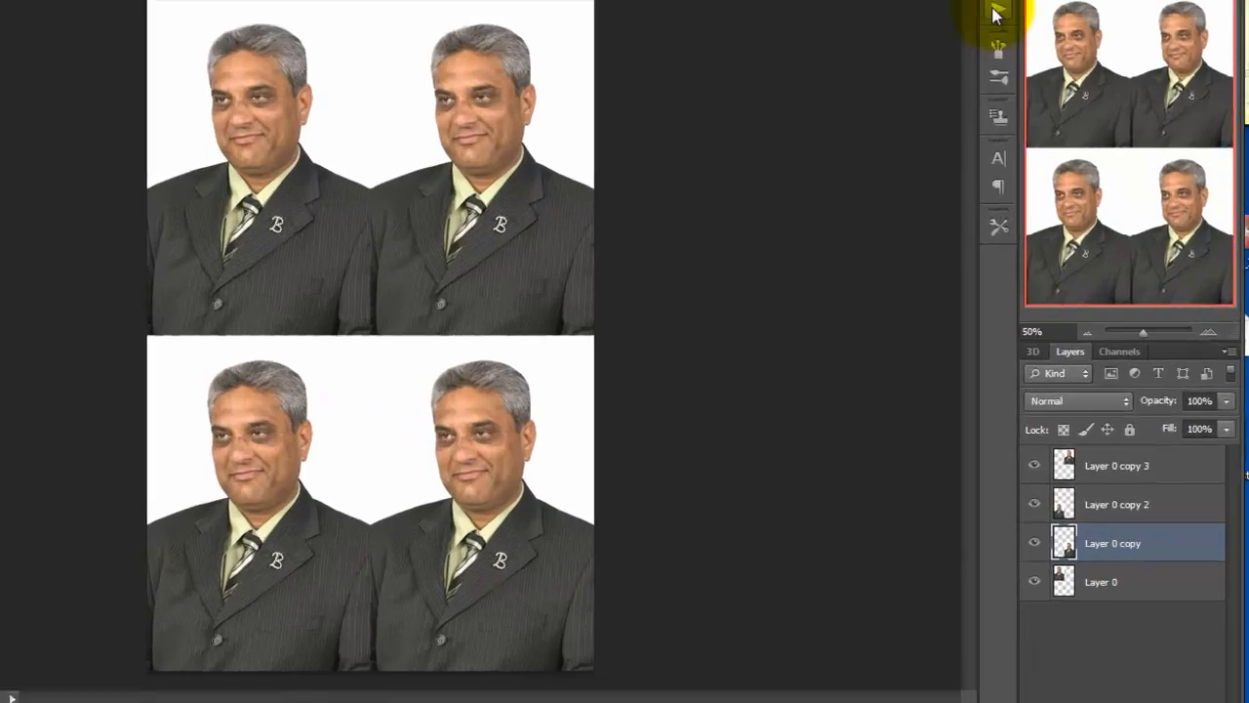
# Stop recording the Passport action and collapse the list of actions.
pyautogui.click(995, 14)
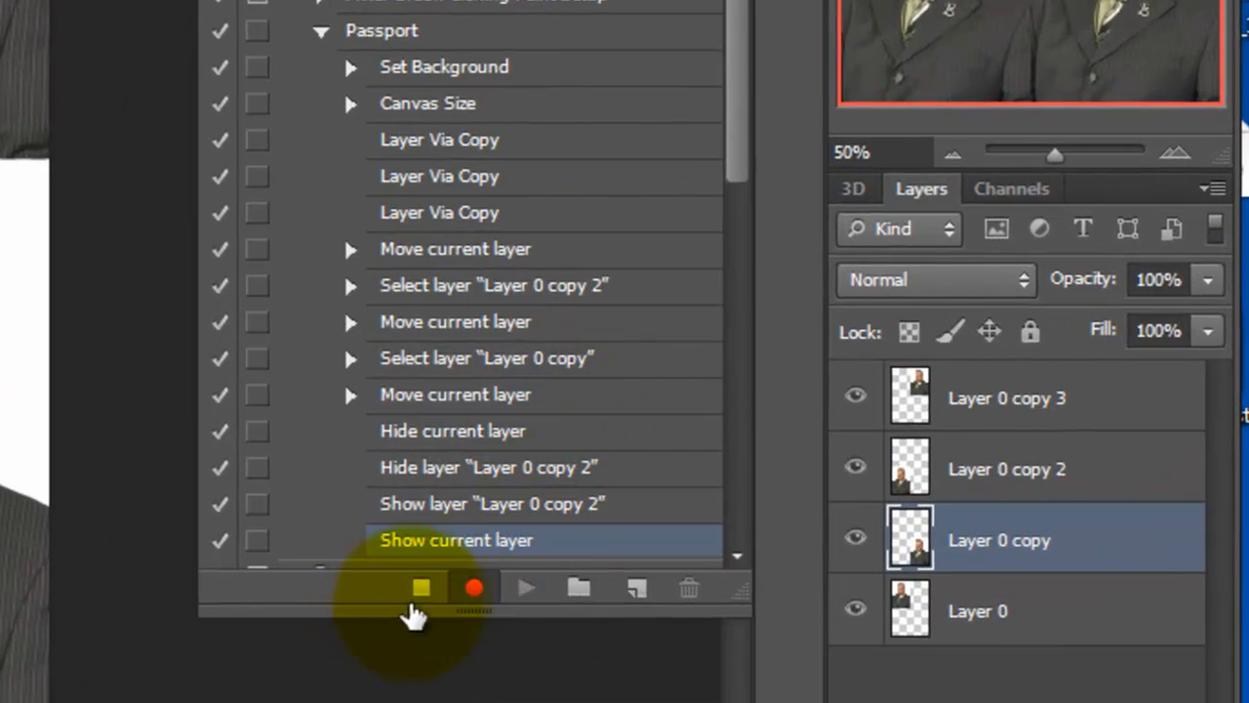
pyautogui.click(421, 588)
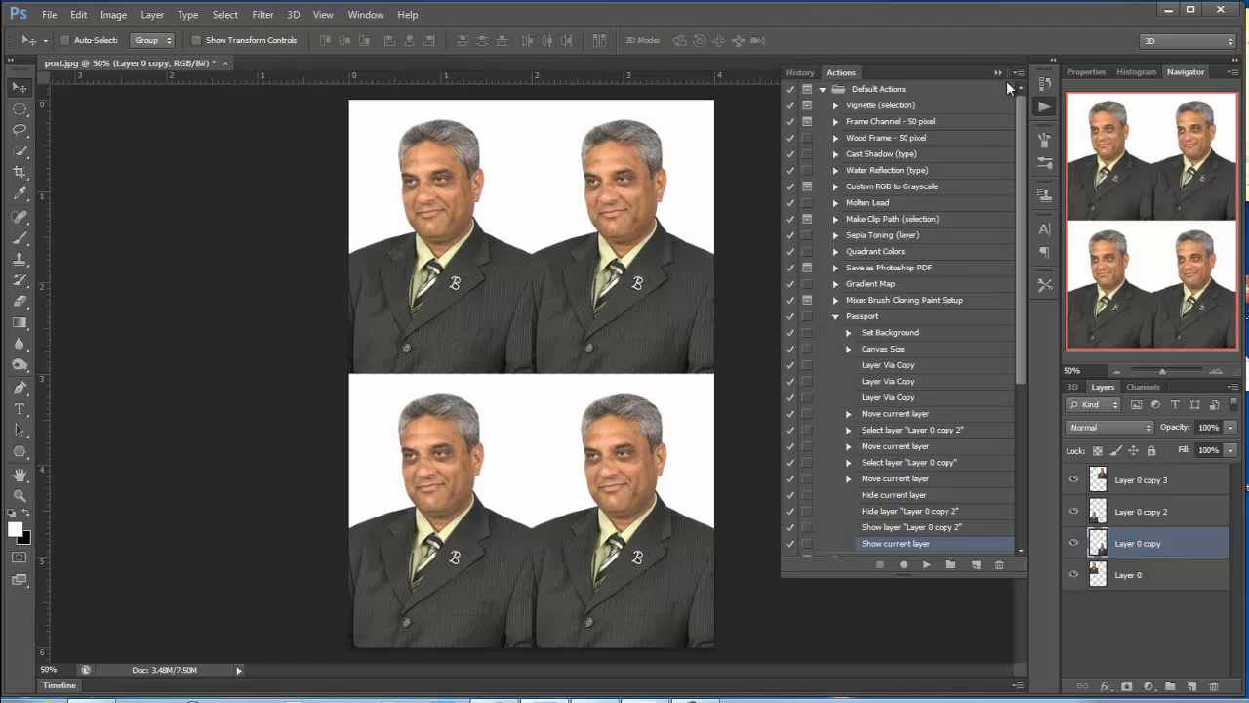
pyautogui.click(996, 75)
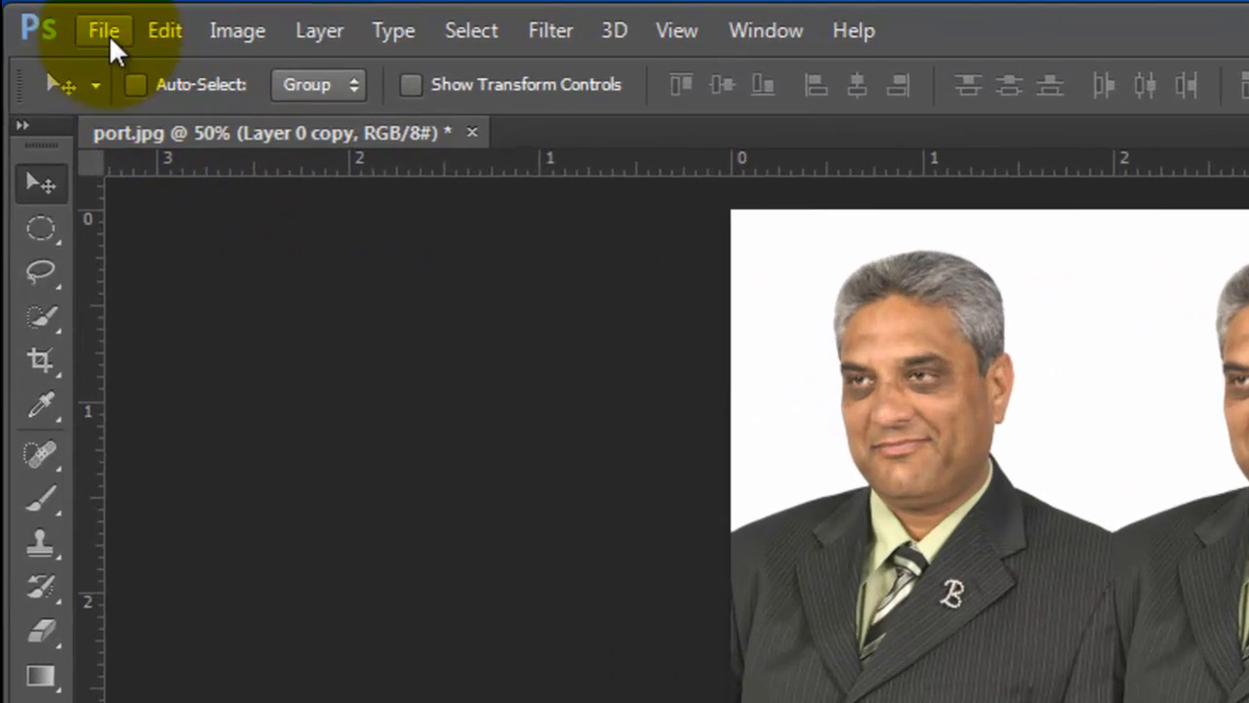
# Create a droplet from the Passport action in Default Actions, saved on the Desktop as Pasport.exe with destination None.
pyautogui.click(106, 31)
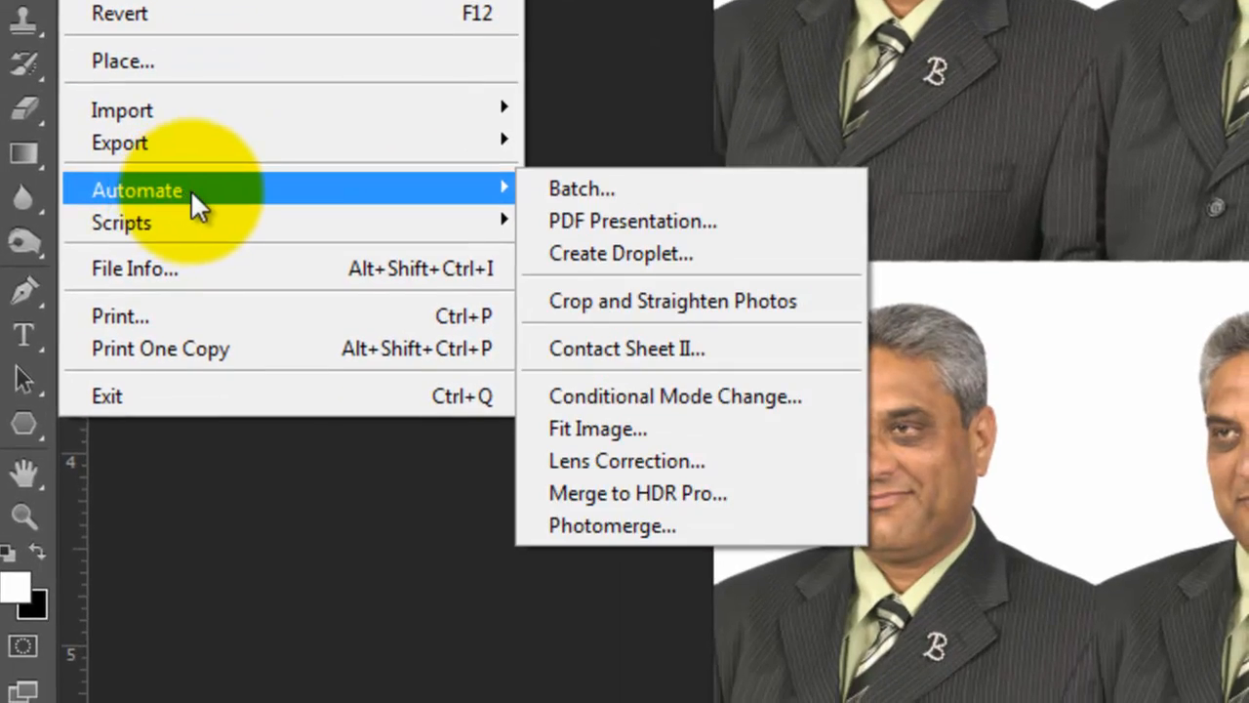
pyautogui.moveTo(357, 216)
pyautogui.moveTo(328, 192)
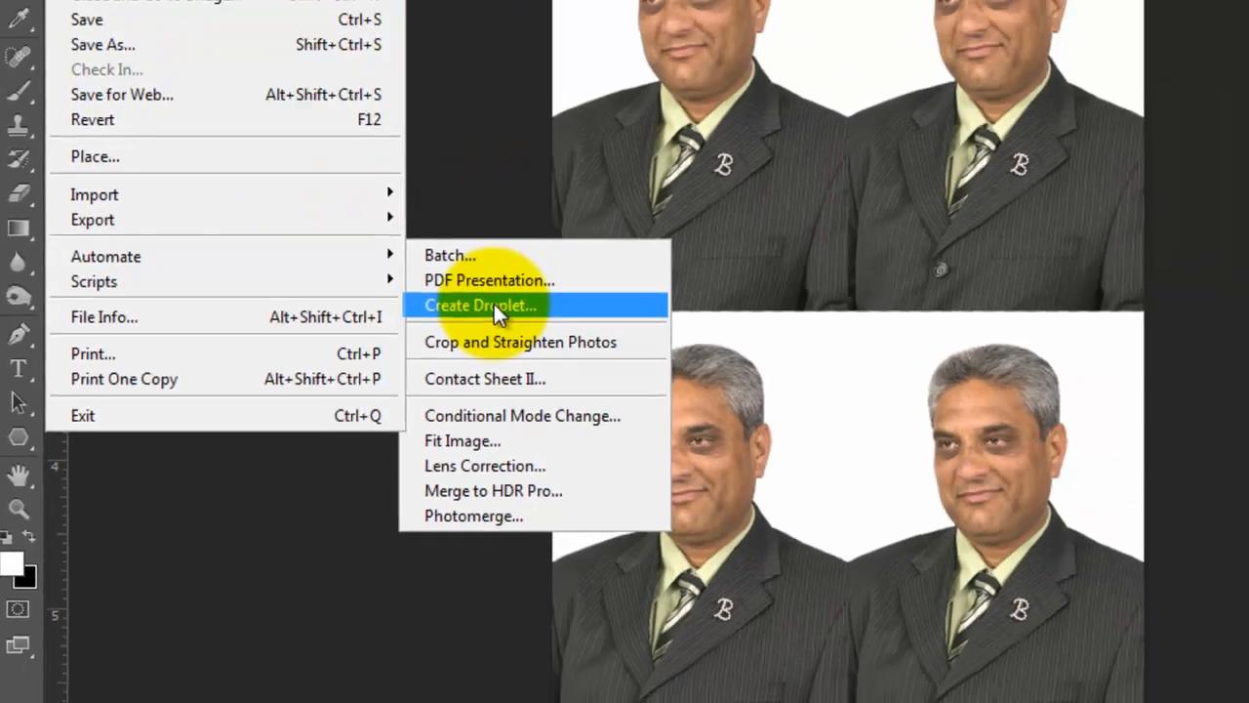
pyautogui.click(638, 254)
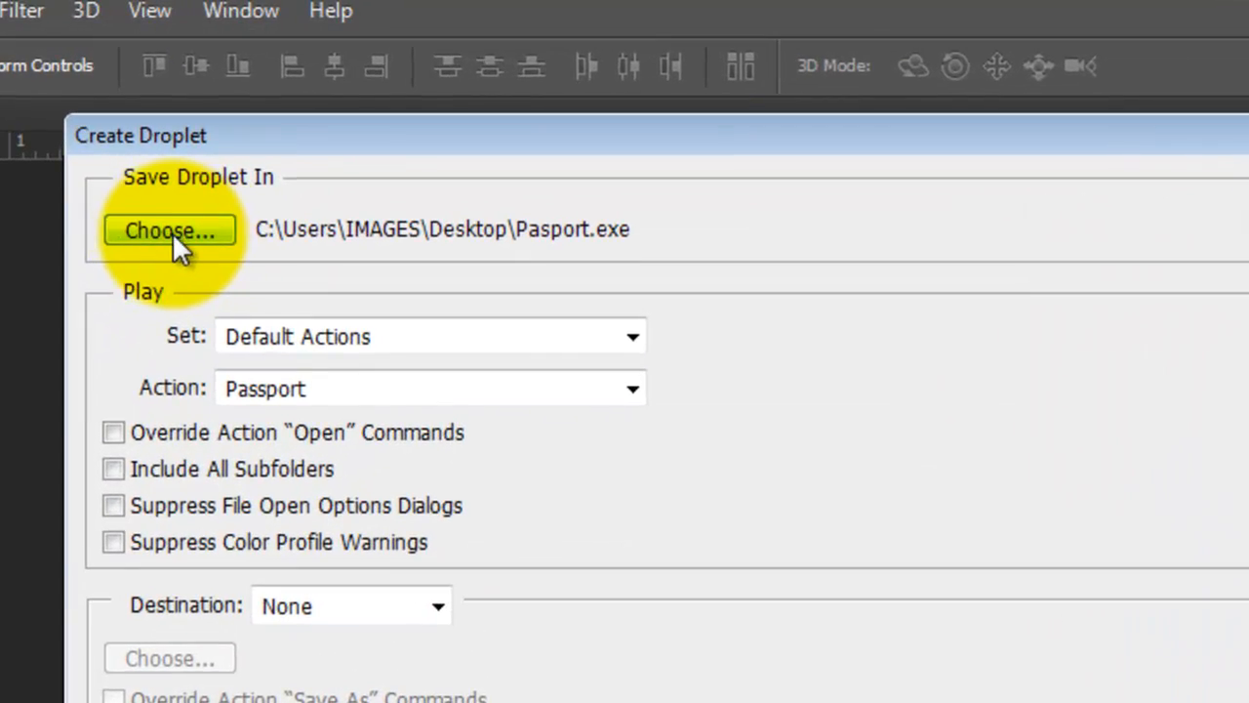
pyautogui.click(172, 232)
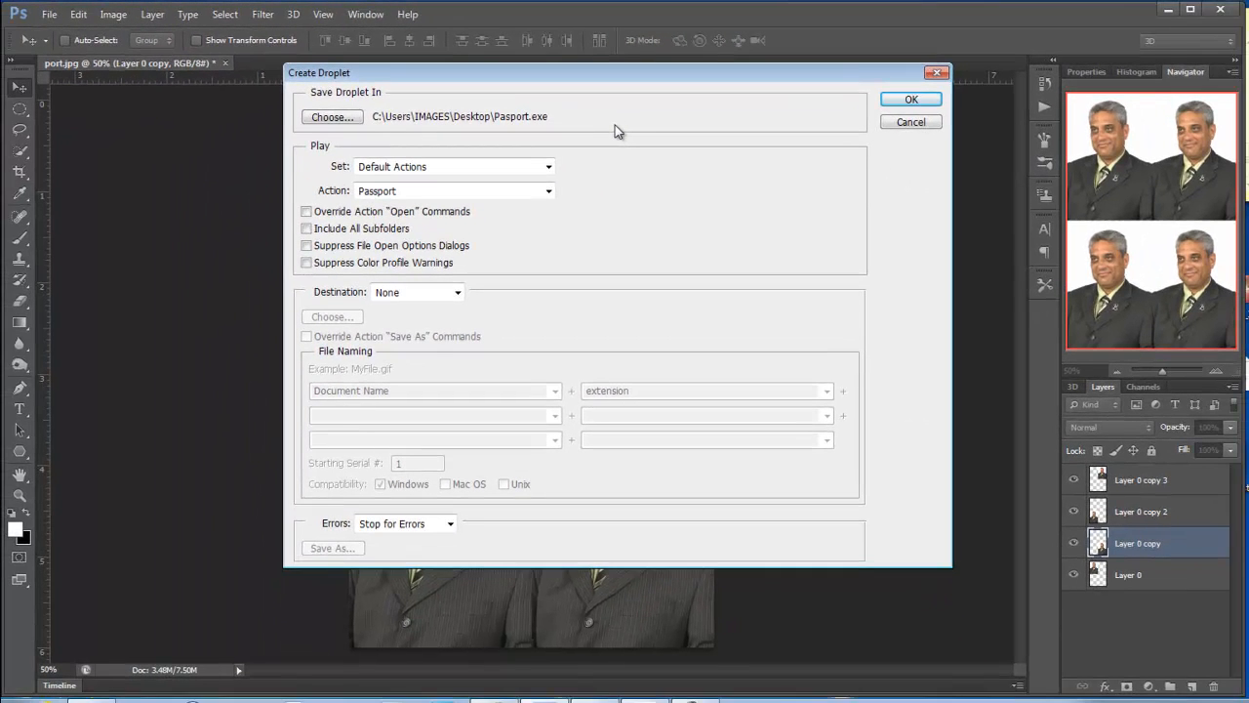
pyautogui.click(892, 100)
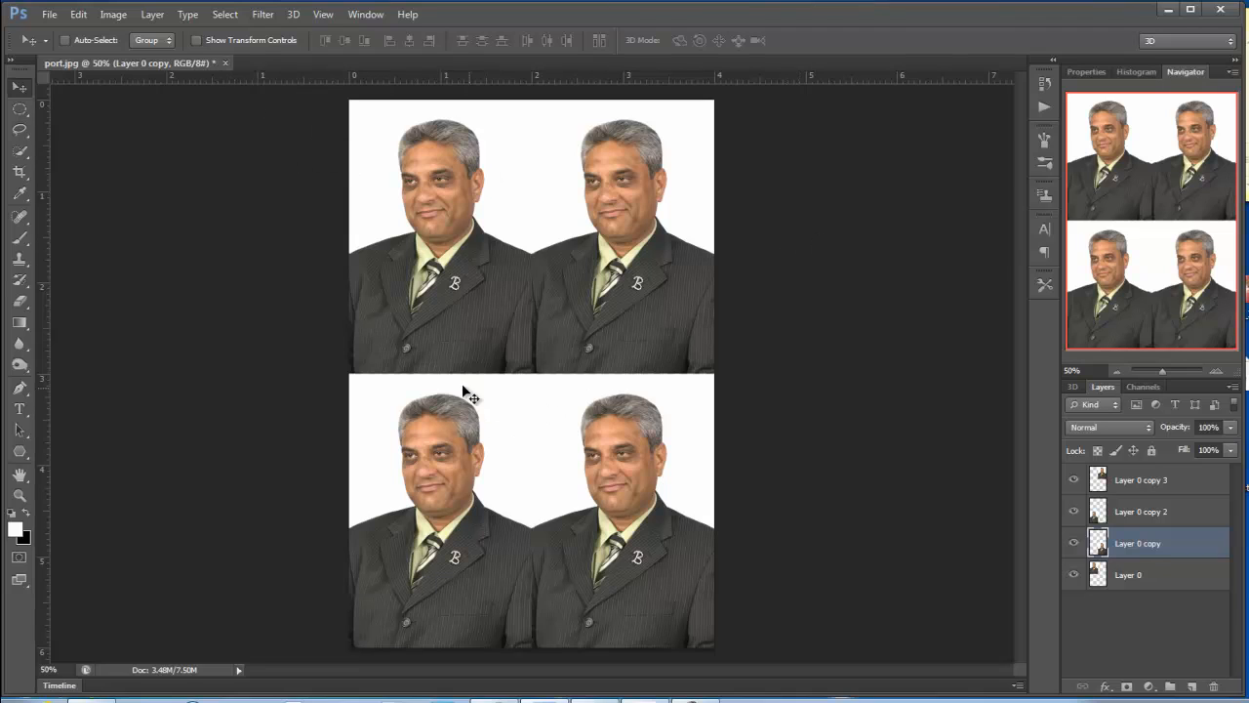
# Close port.jpg without saving and process the desktop image port with the Pasport droplet.
pyautogui.click(226, 62)
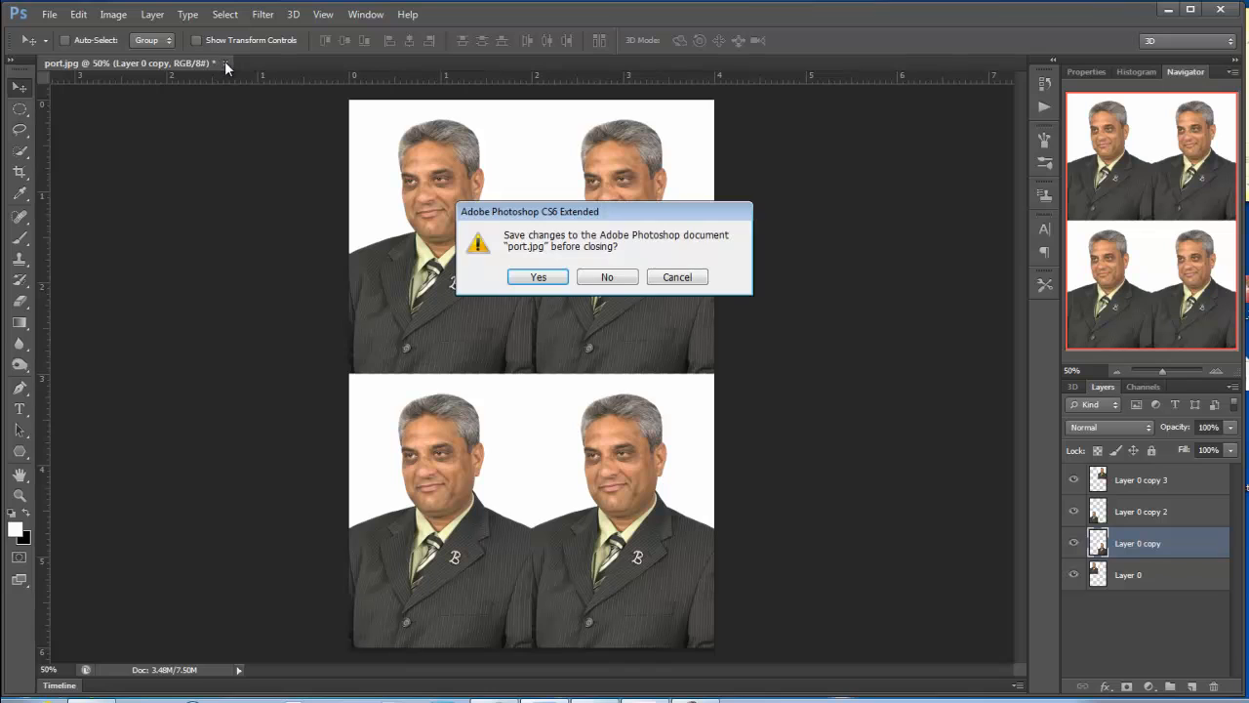
pyautogui.click(620, 282)
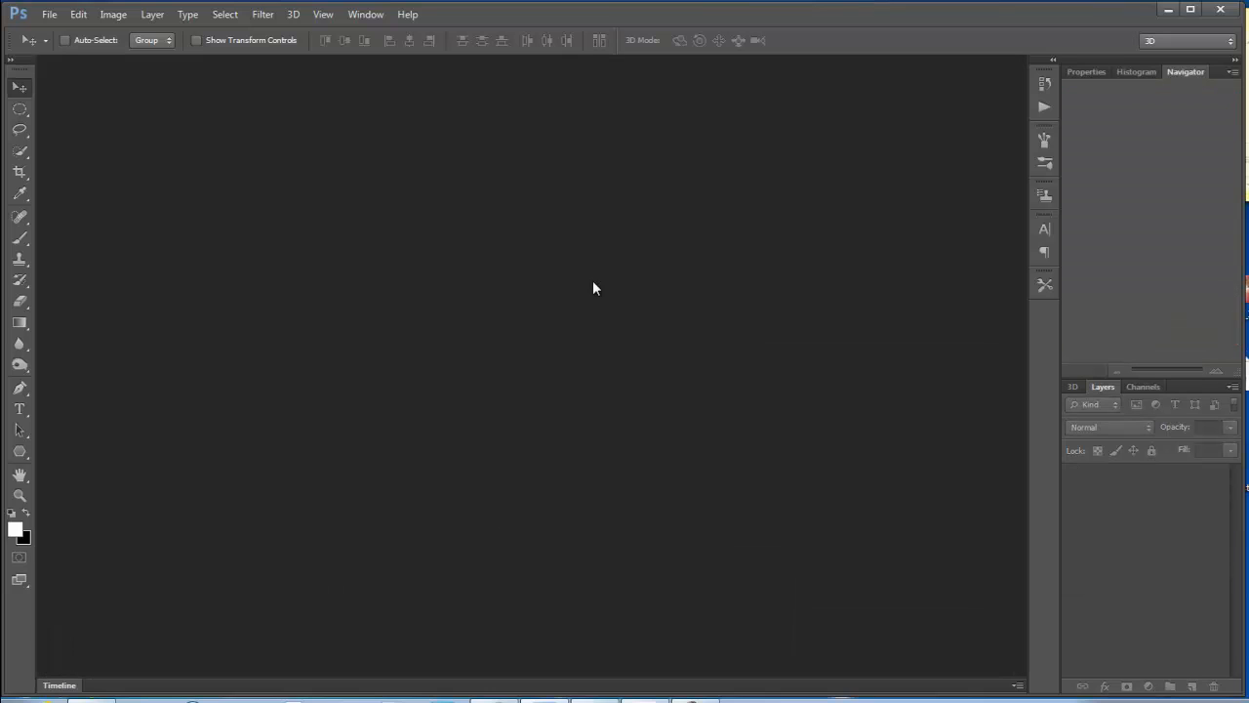
pyautogui.click(1169, 12)
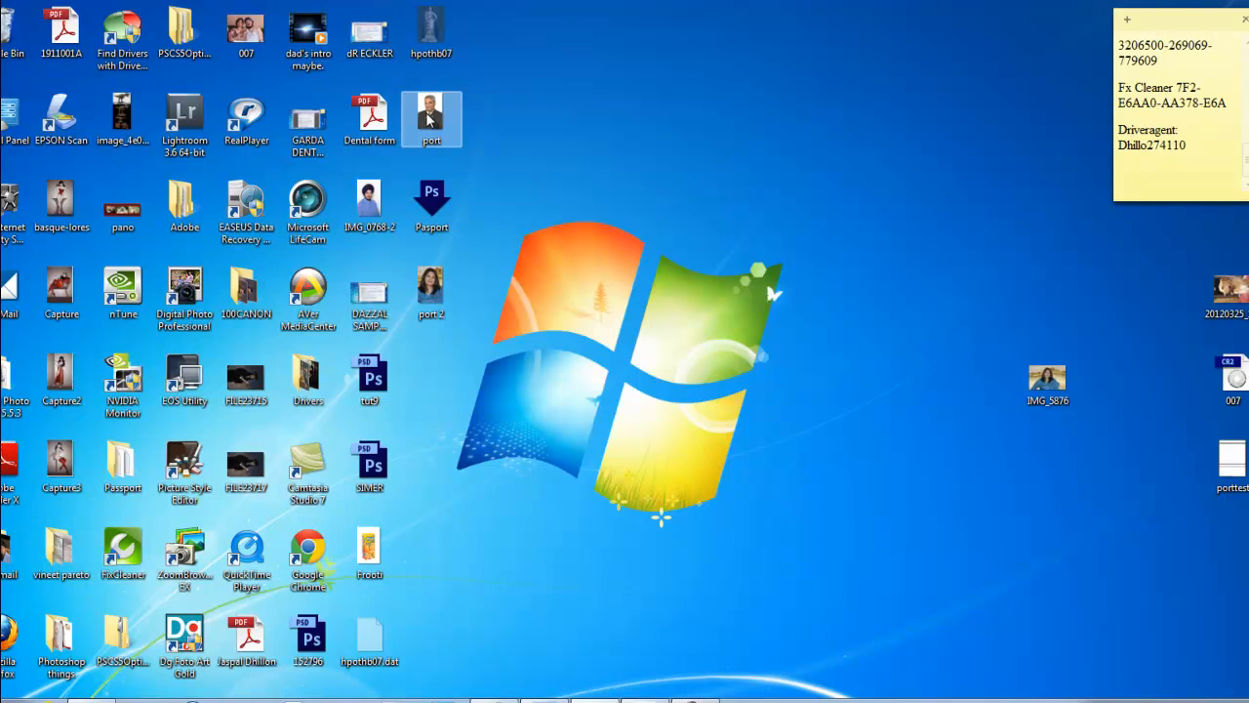
pyautogui.moveTo(429, 117); pyautogui.dragTo(429, 202)
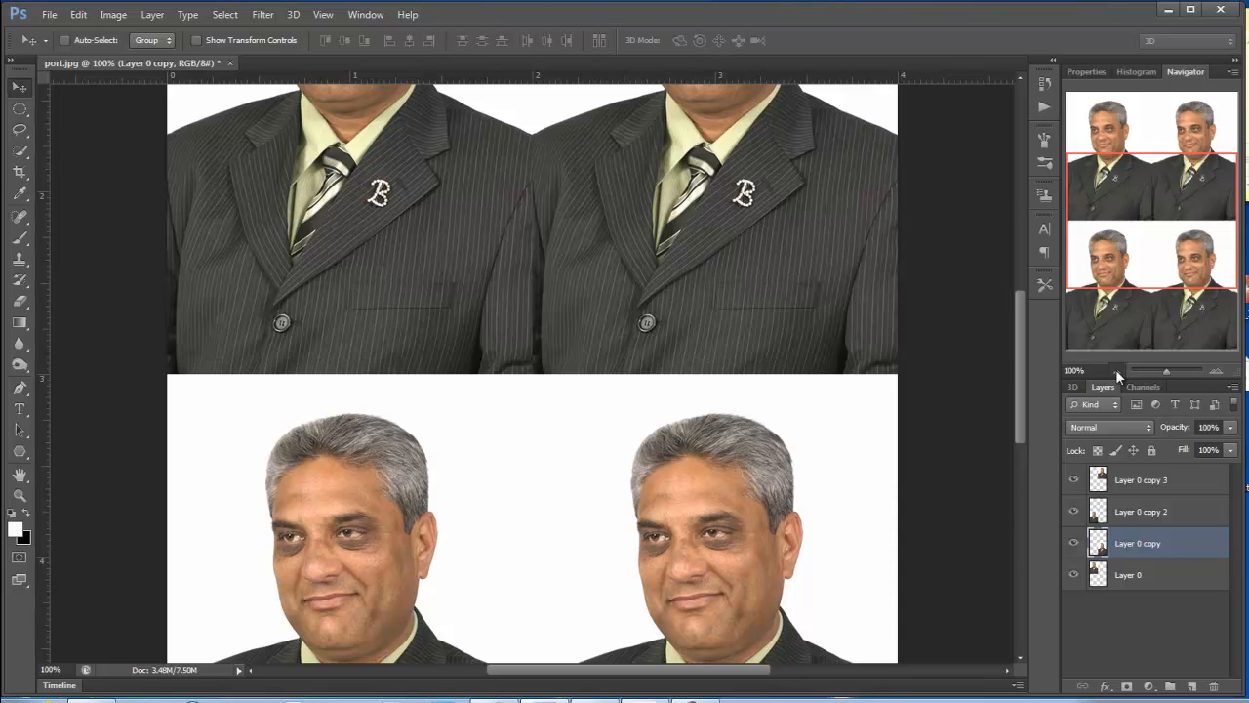
pyautogui.click(1116, 371)
pyautogui.click(1116, 371)
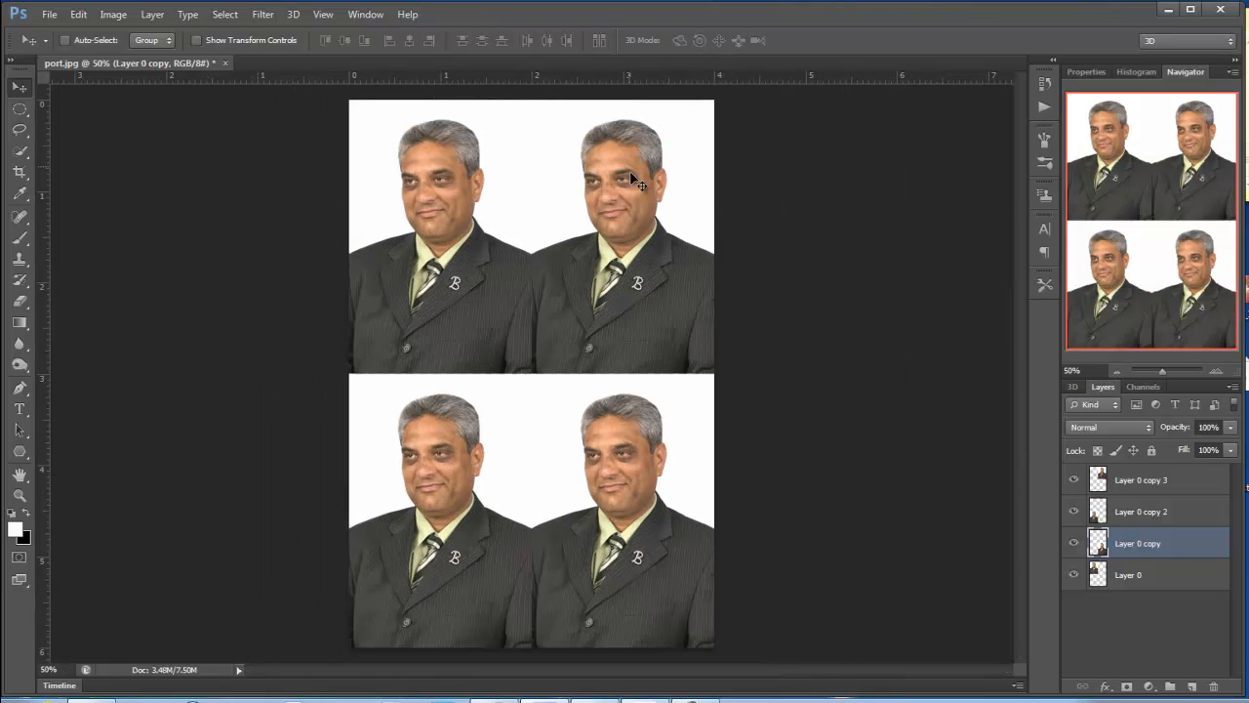
# Close the four-portrait layout of port.jpg without saving its changes.
pyautogui.click(50, 17)
pyautogui.click(421, 230)
pyautogui.click(225, 63)
pyautogui.click(609, 279)
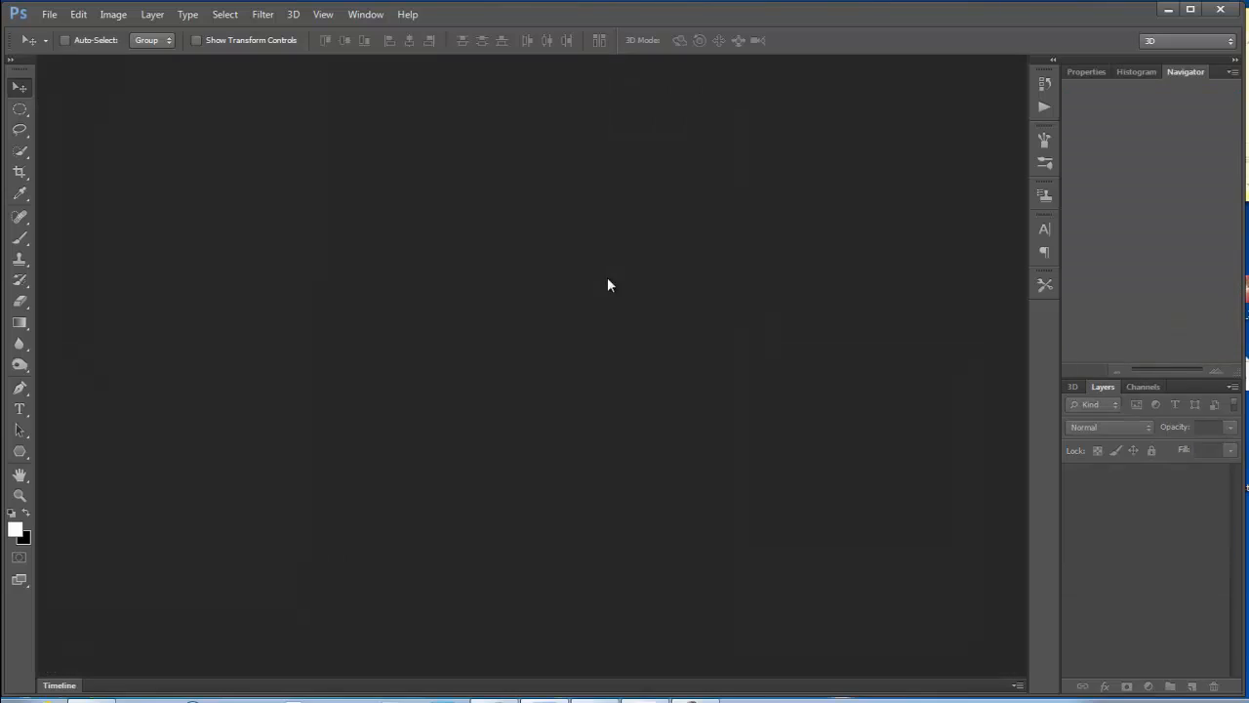
# Switch to the desktop and process the image port 2 with the Pasport droplet.
pyautogui.click(1168, 10)
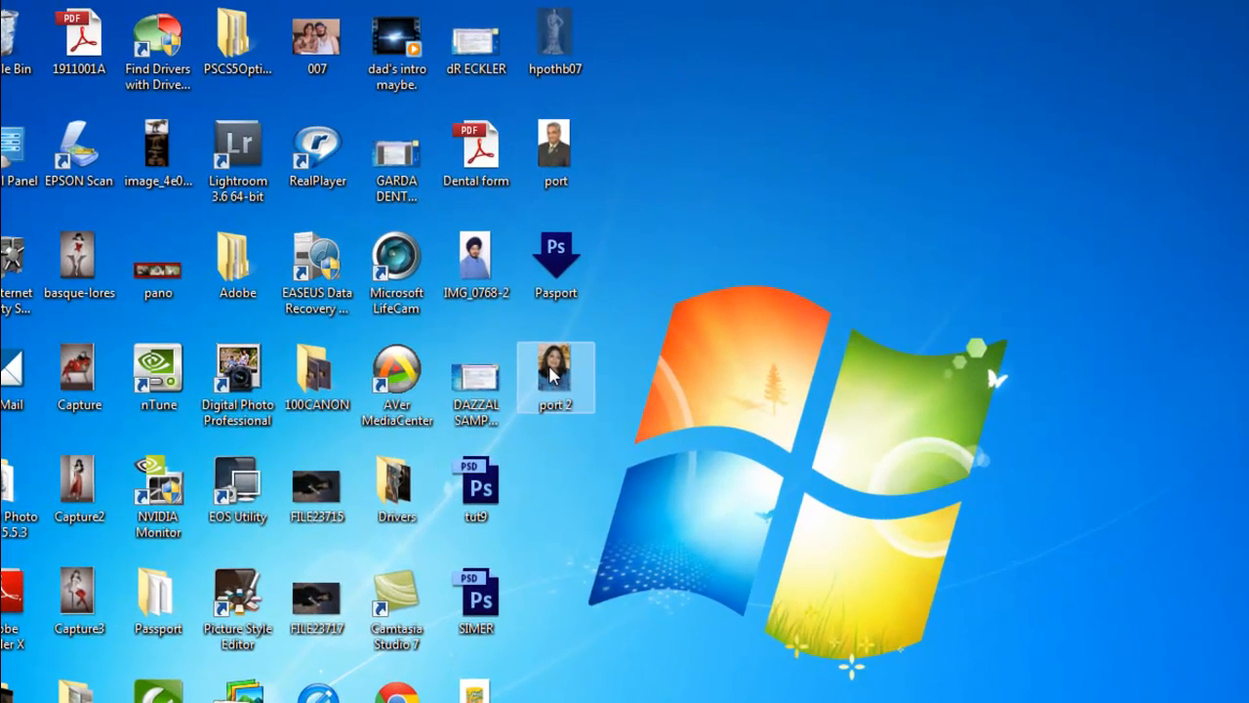
pyautogui.moveTo(551, 371); pyautogui.dragTo(558, 264)
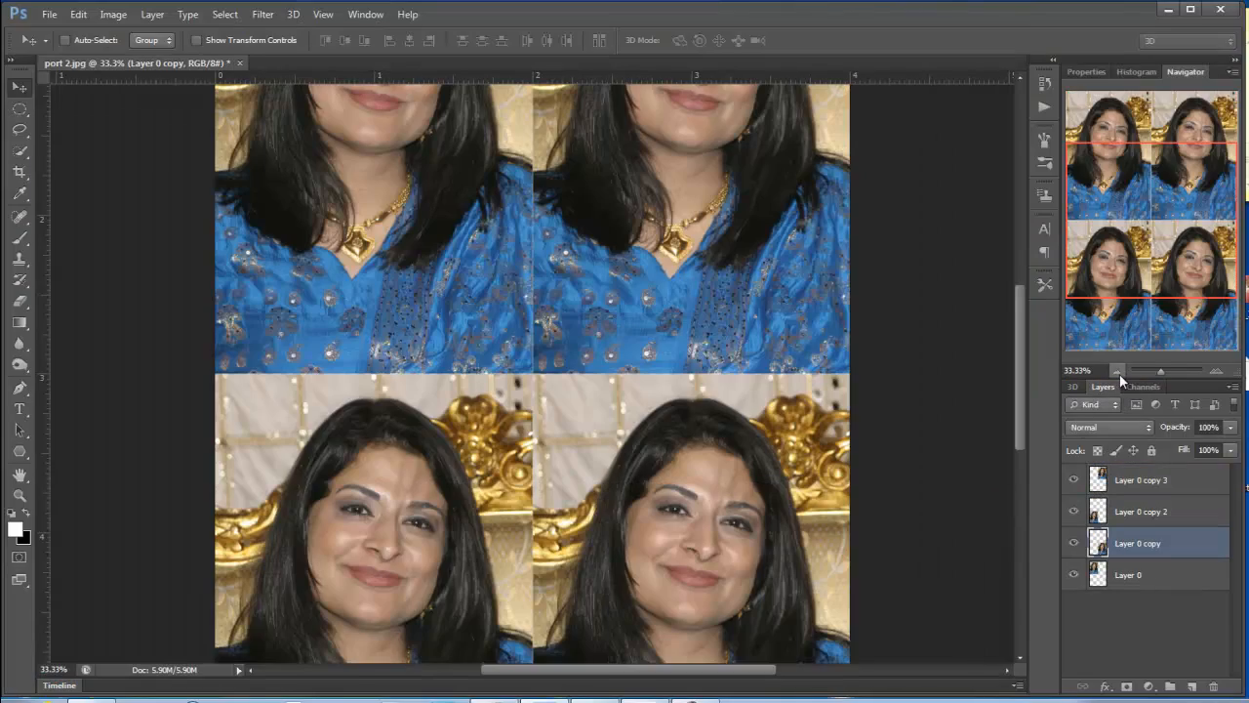
pyautogui.click(1117, 371)
pyautogui.click(1117, 372)
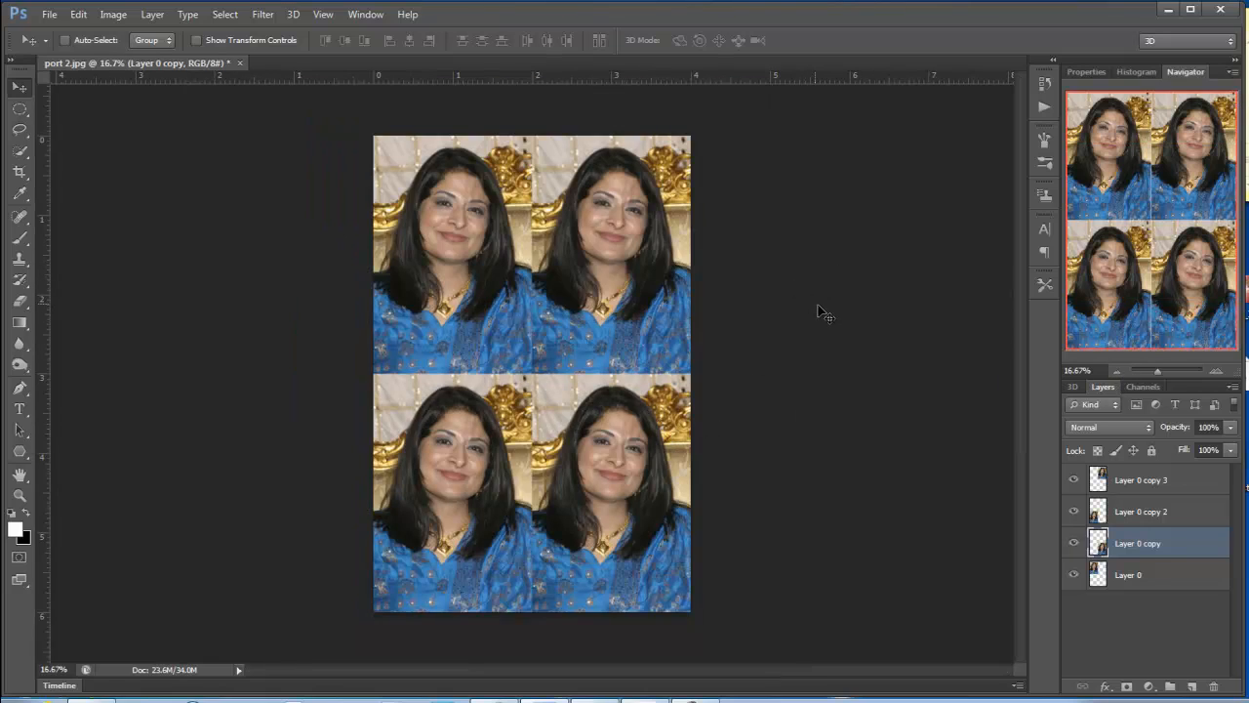
# Close port 2.jpg without saving and process the desktop image port with the Pasport droplet again.
pyautogui.click(240, 63)
pyautogui.click(602, 281)
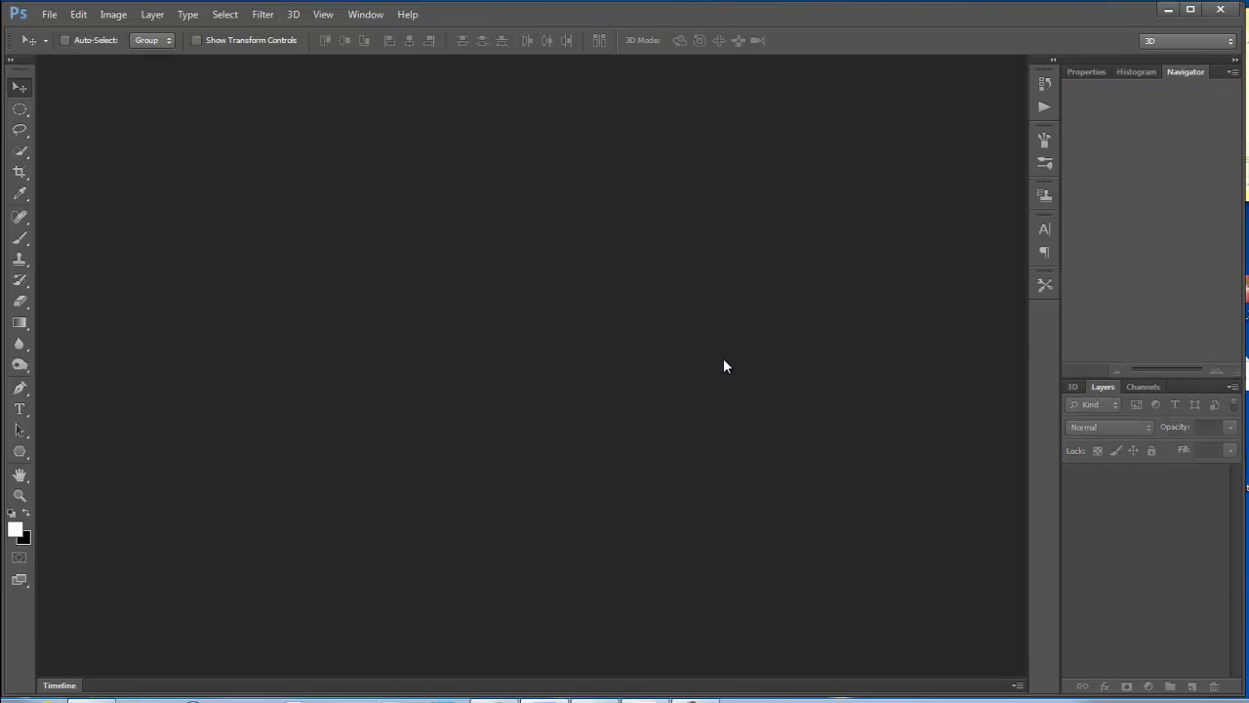
pyautogui.click(1169, 9)
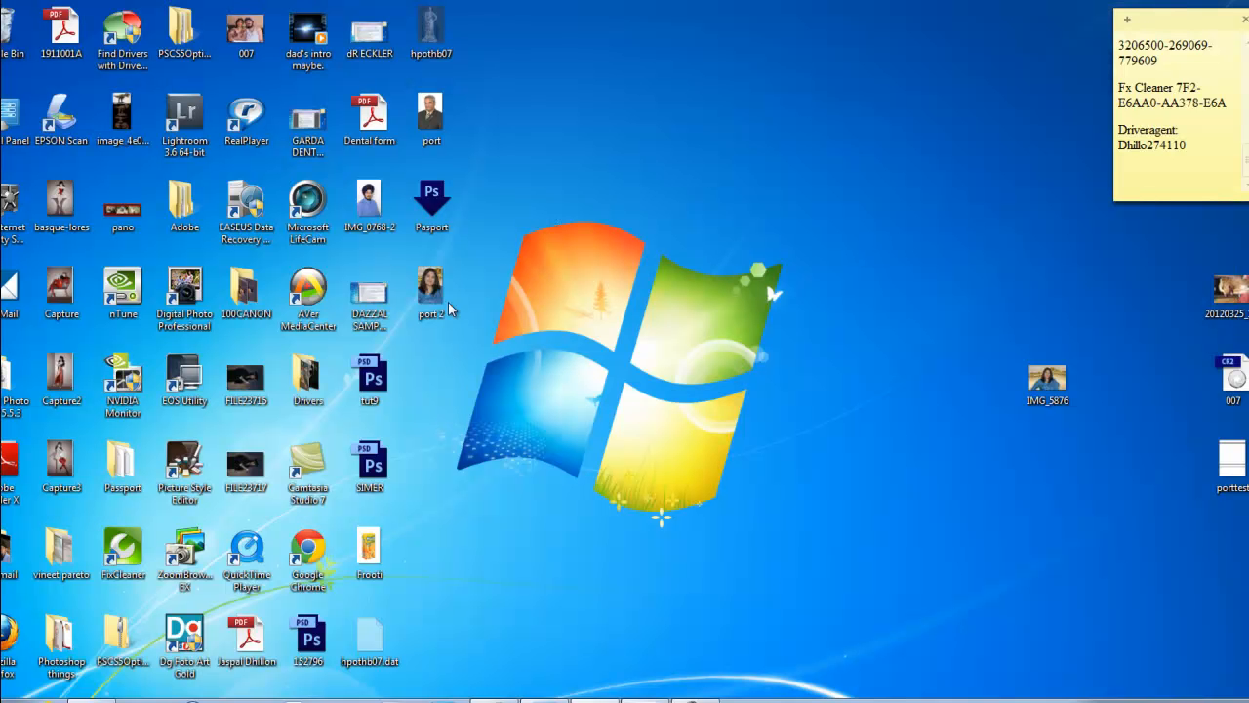
pyautogui.moveTo(431, 119); pyautogui.dragTo(437, 198)
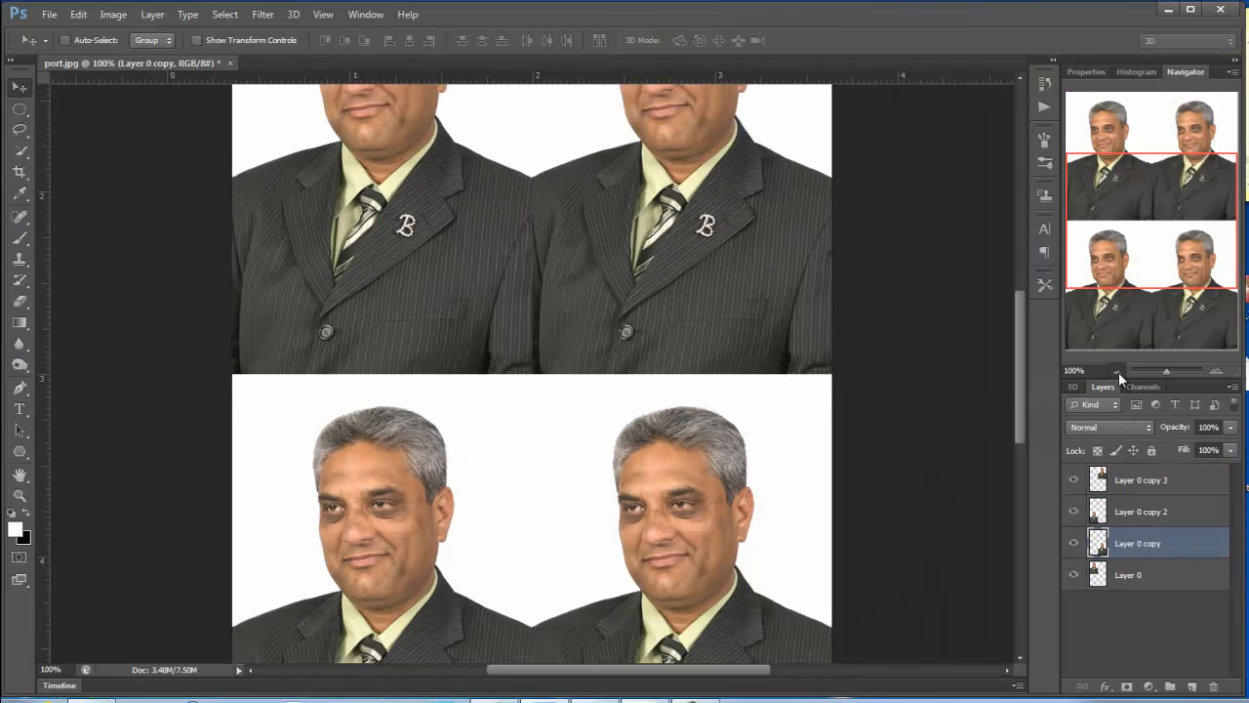
pyautogui.click(1119, 372)
pyautogui.click(1118, 372)
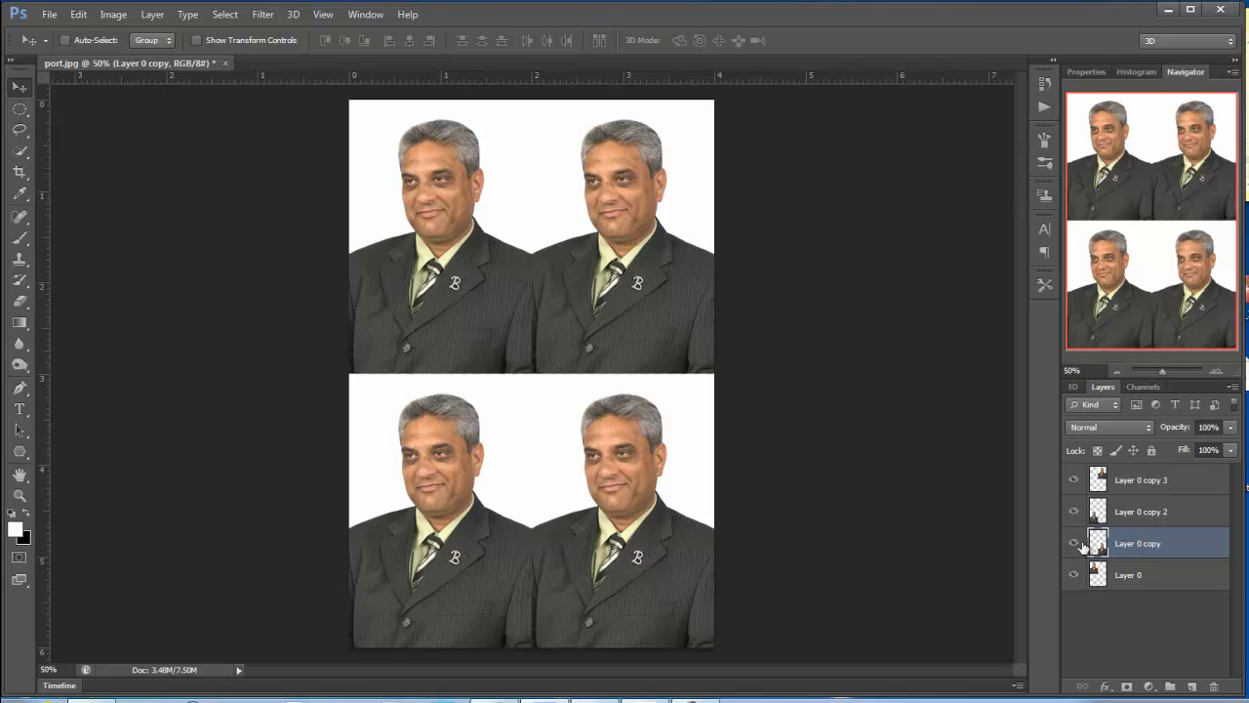
# Hide the two upper portrait layers, Layer 0 copy 3 and Layer 0, and show them again.
pyautogui.click(1073, 479)
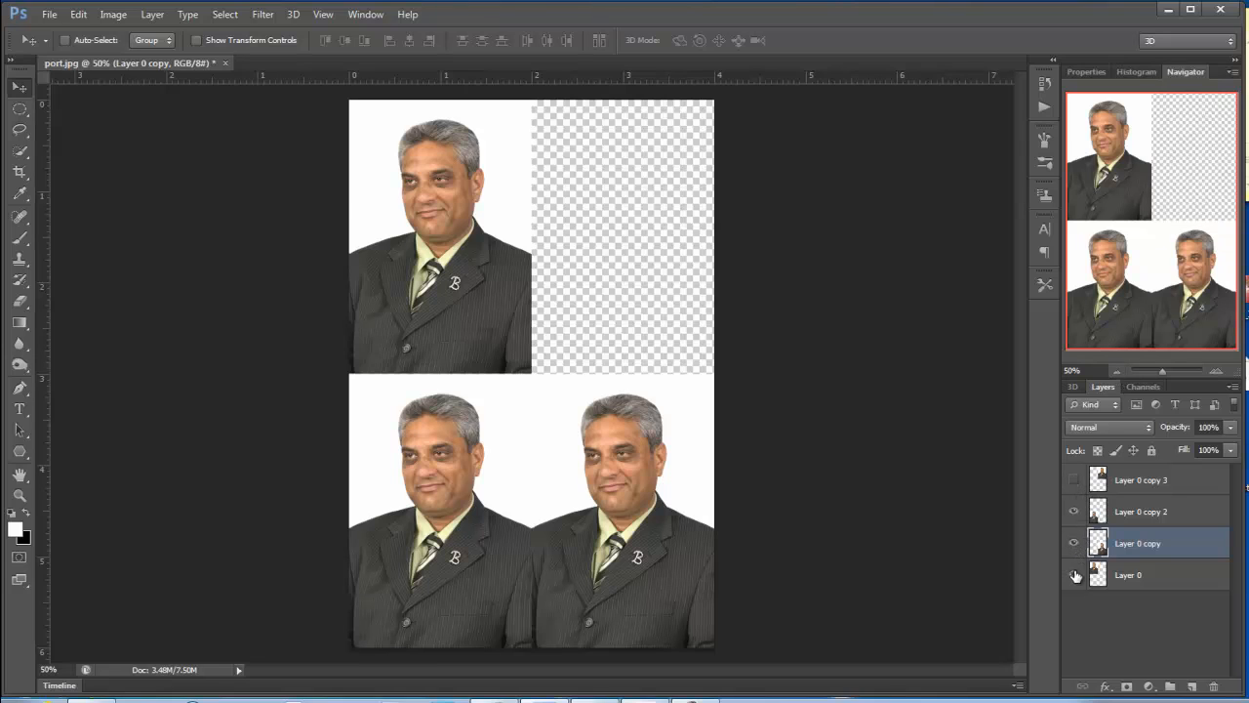
pyautogui.click(1074, 575)
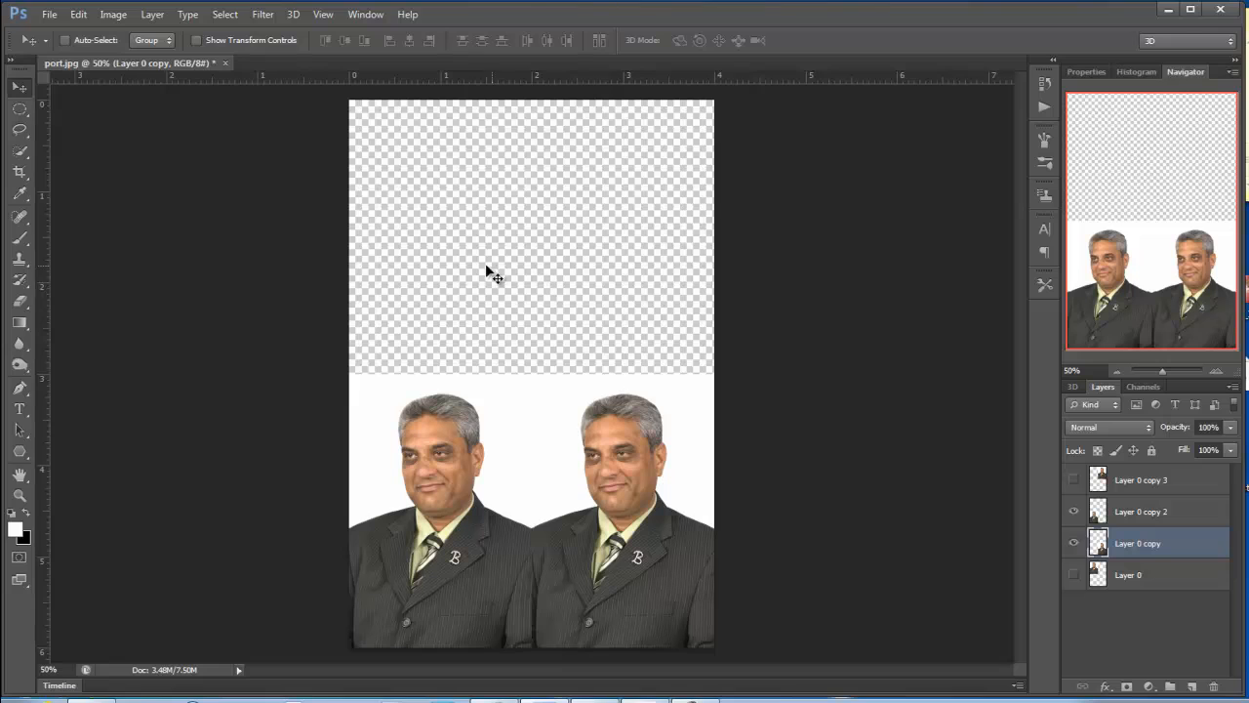
pyautogui.click(1073, 479)
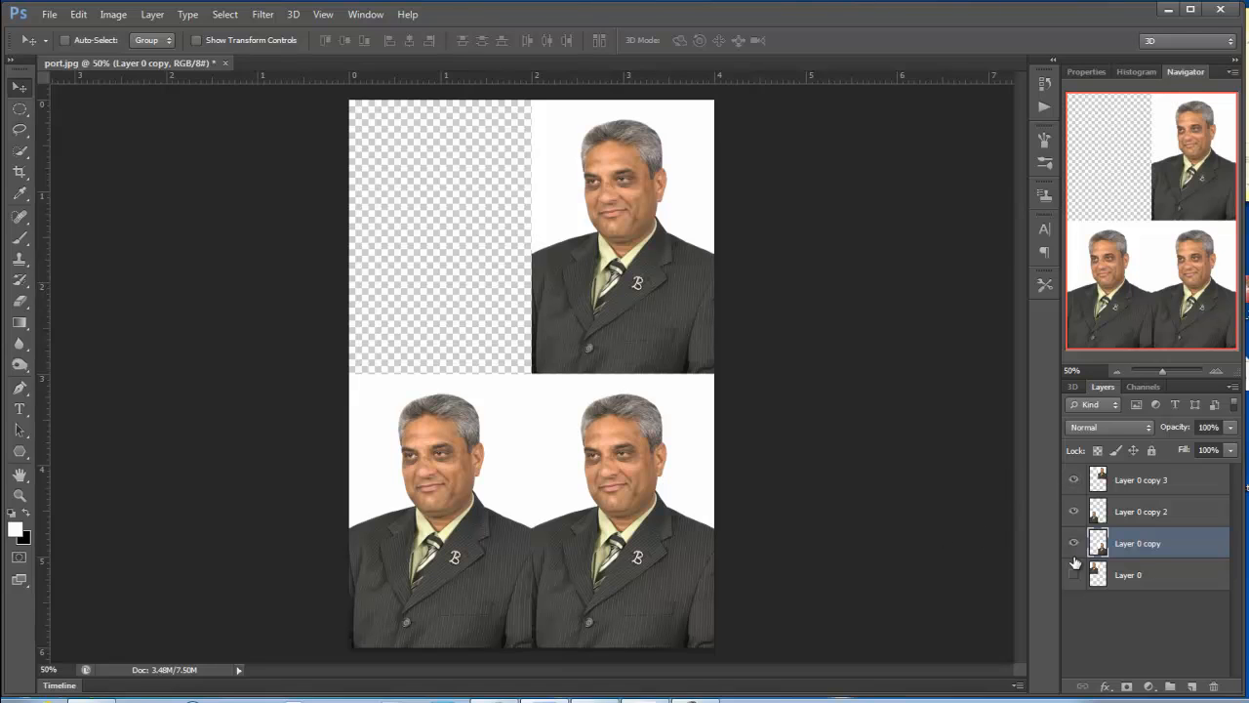
pyautogui.click(1075, 575)
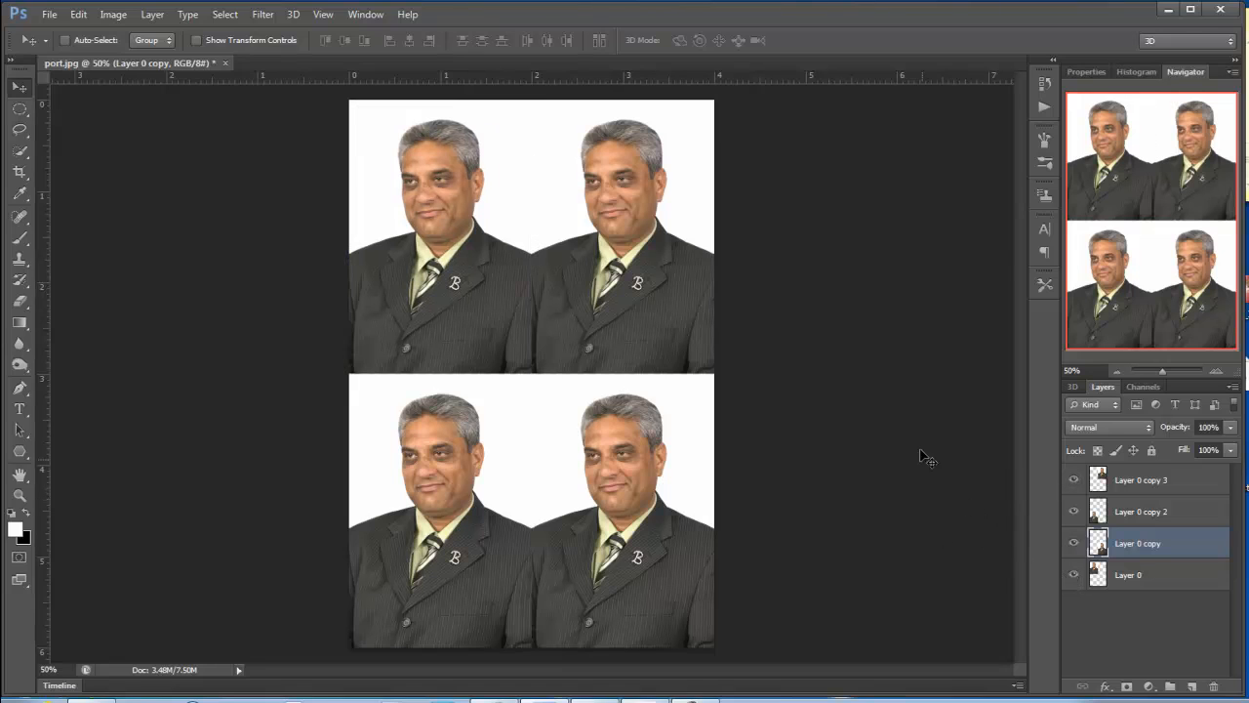